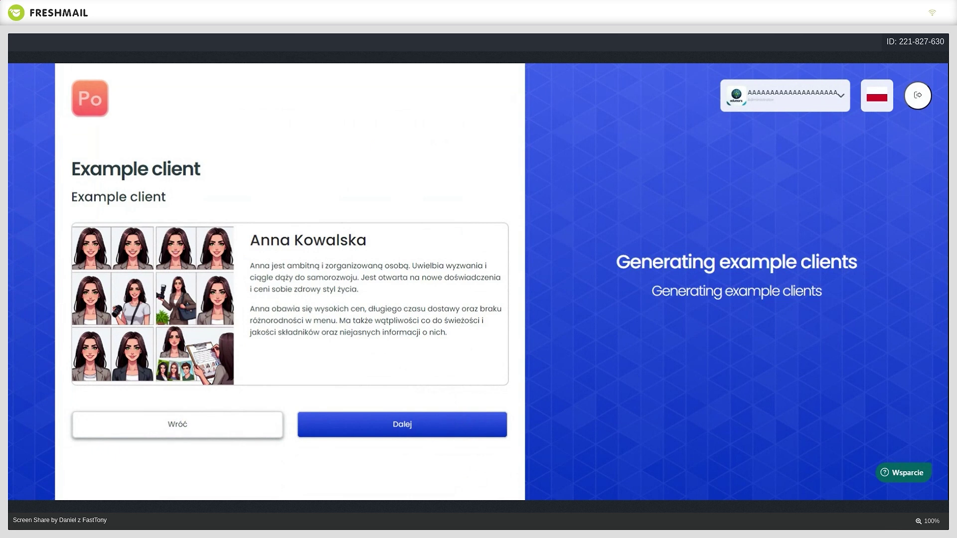
- Read the first example client's traits and purchase concerns, and continue to the second example client
left_click_drag(271, 266, 471, 266)
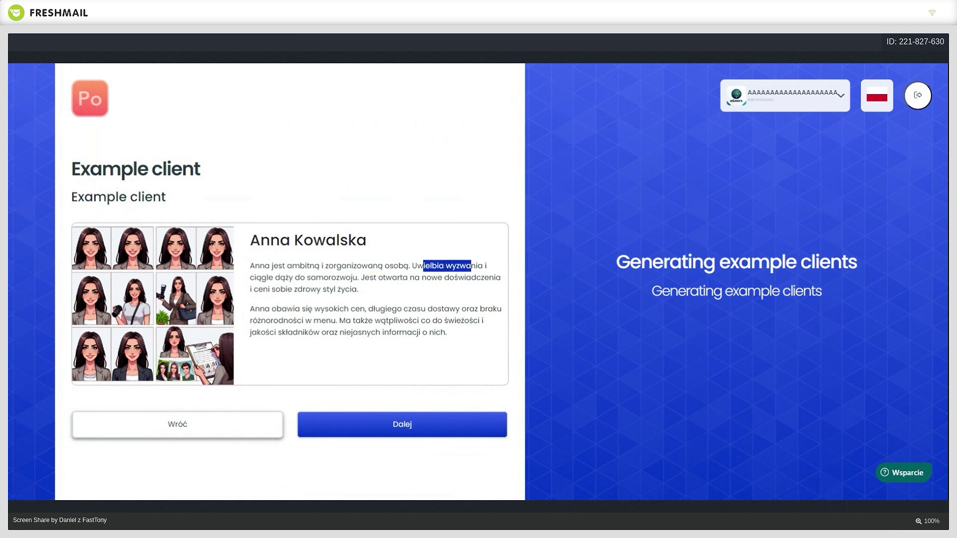
left_click_drag(256, 278, 478, 292)
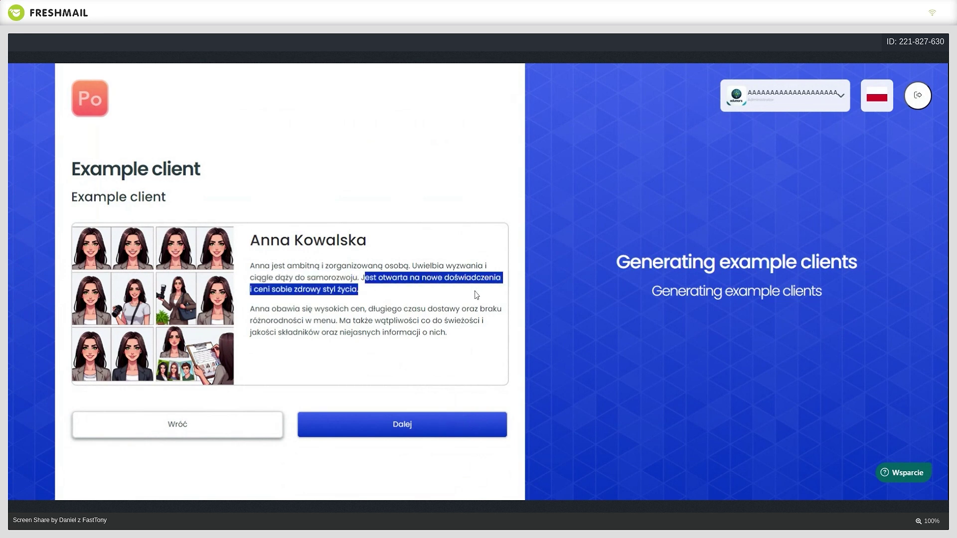
mouse_move(337, 309)
left_mouse_down()
mouse_move(474, 309)
mouse_move(374, 309)
mouse_move(346, 321)
left_mouse_up()
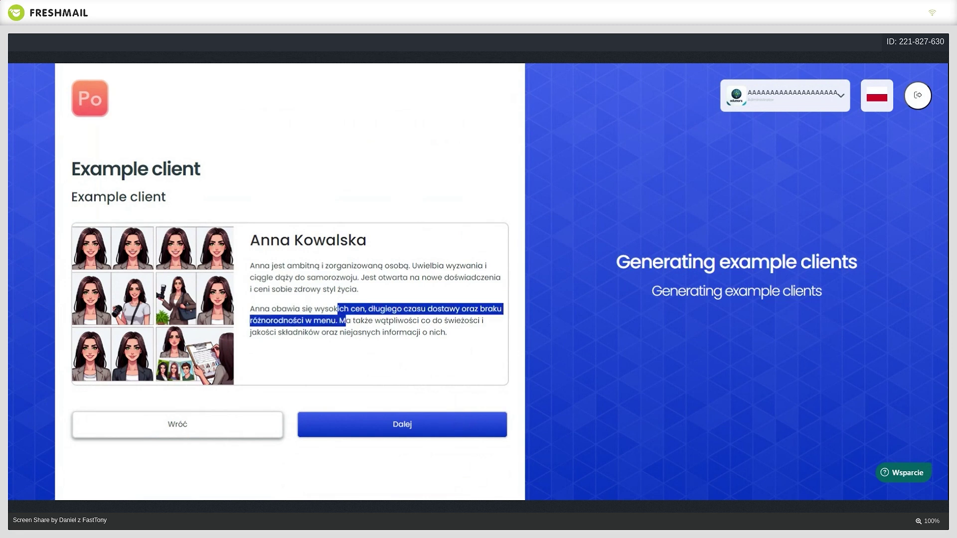
left_click_drag(455, 320, 468, 334)
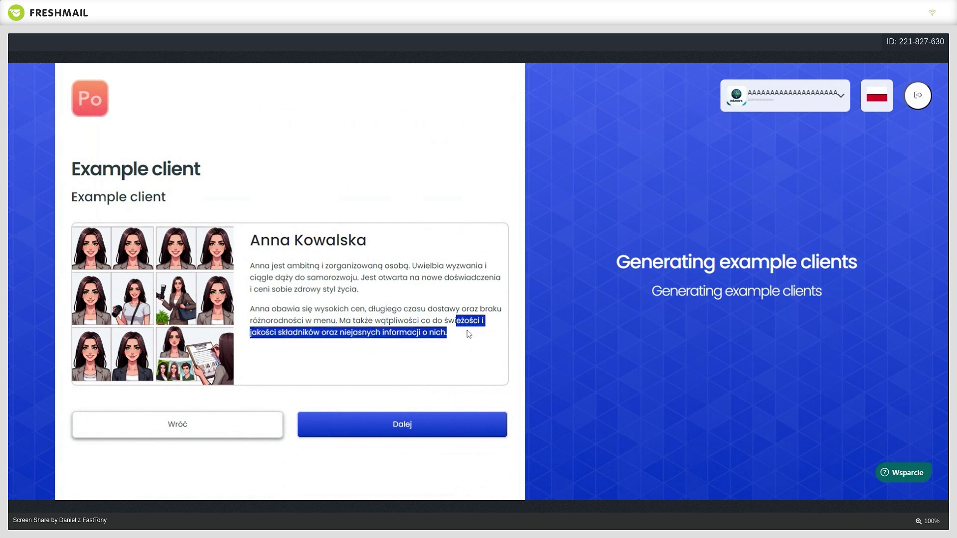
left_click(473, 346)
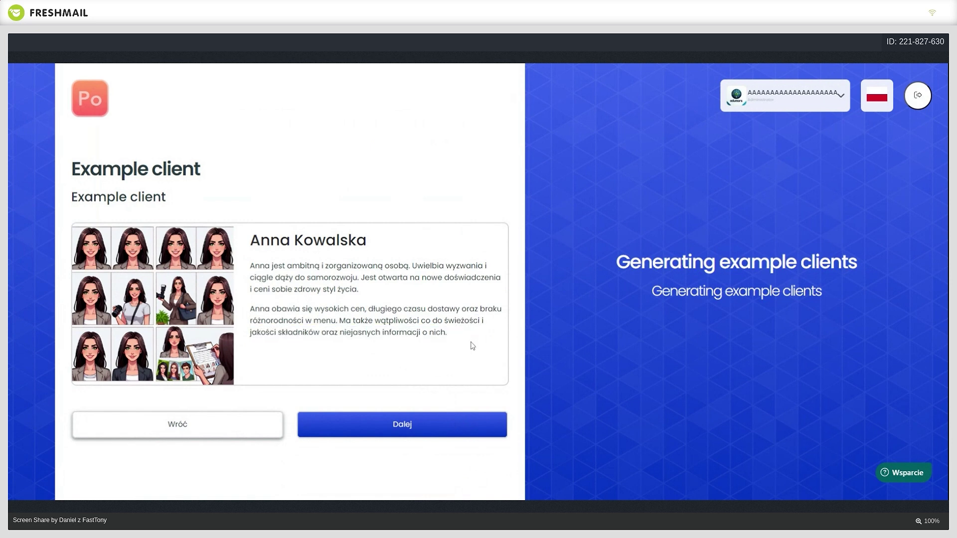
left_click(471, 433)
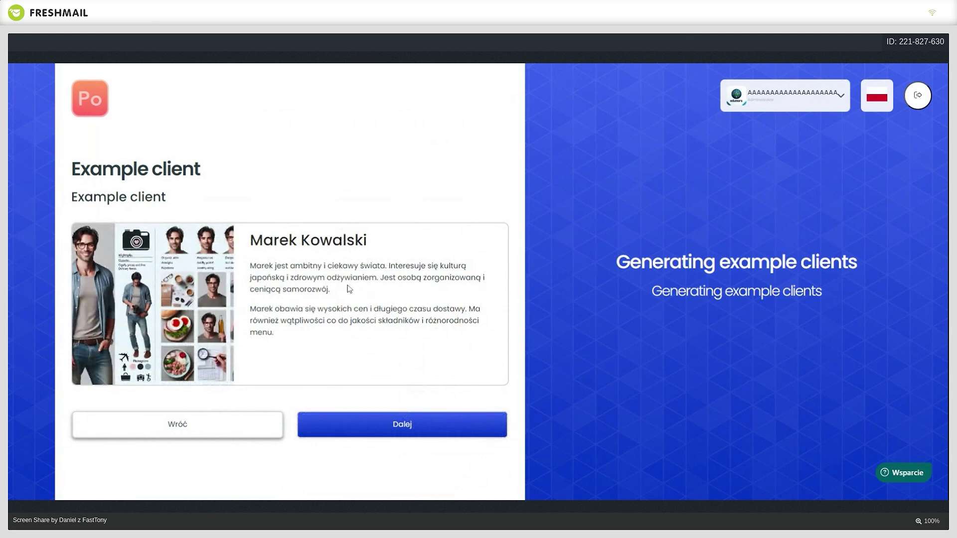
- Review the second example client's interests and concerns, and finish the AI assistant setup
left_click_drag(433, 265, 378, 278)
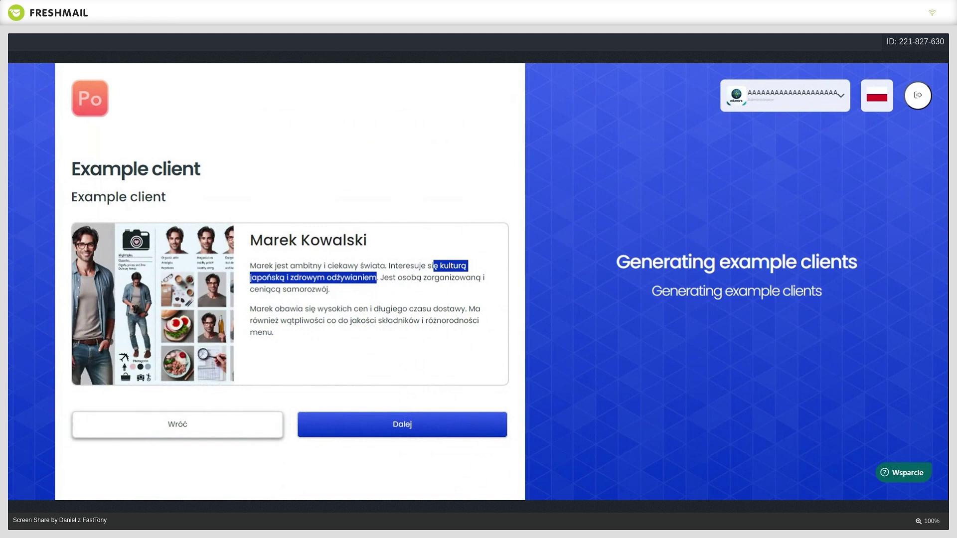
left_click_drag(309, 309, 467, 309)
left_click(422, 318)
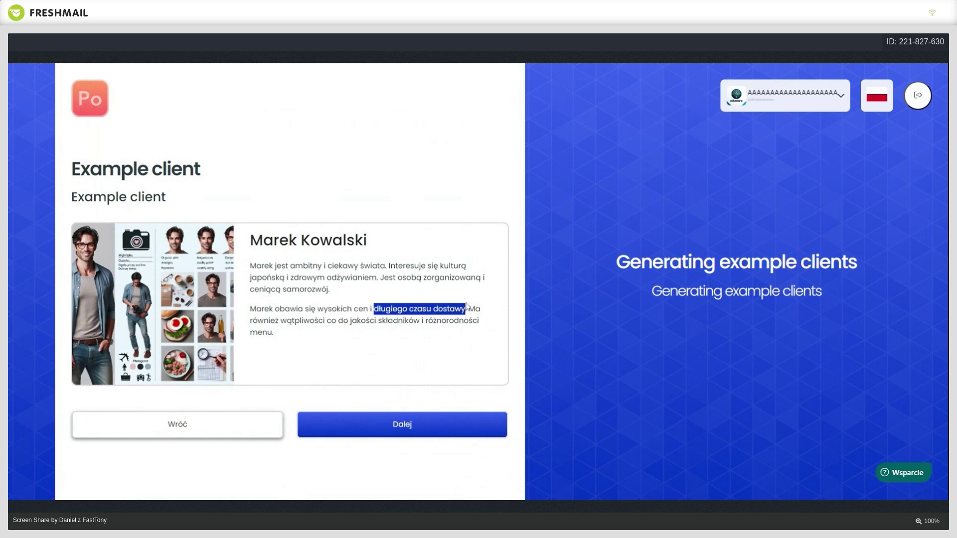
left_click(442, 420)
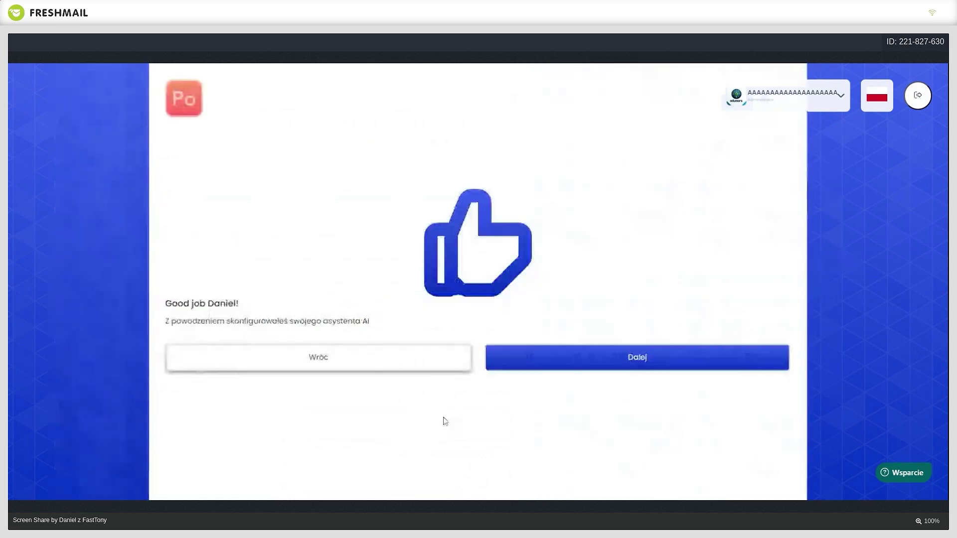
left_click(616, 371)
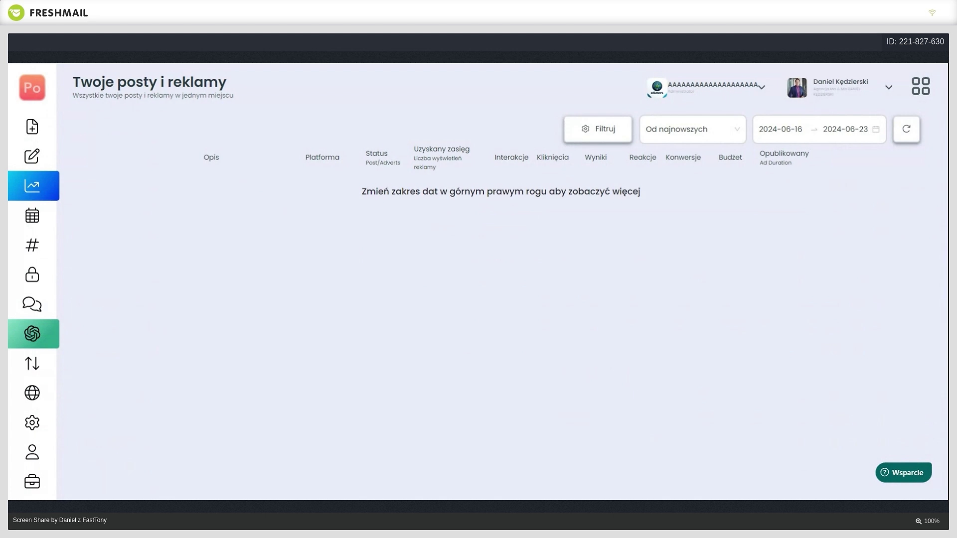
- Start an AI post and ad plan from the calendar, with start week 2024-06-24 and a high (Wysoki) monthly post count
left_click(40, 227)
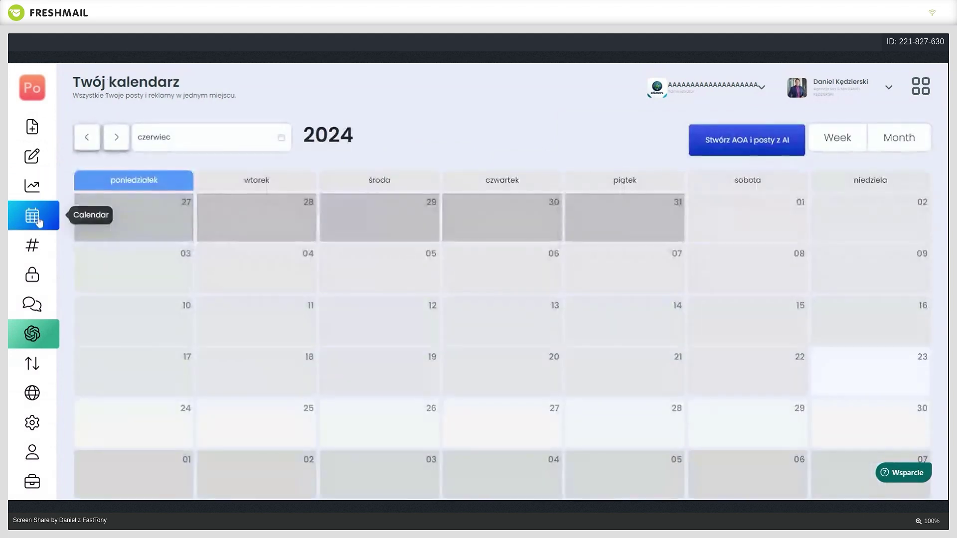
left_click(744, 142)
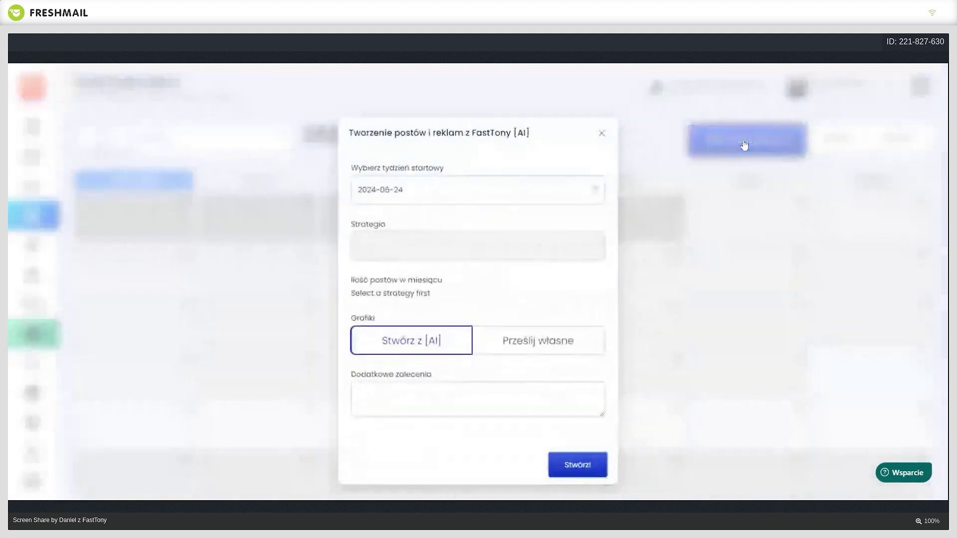
left_click(523, 190)
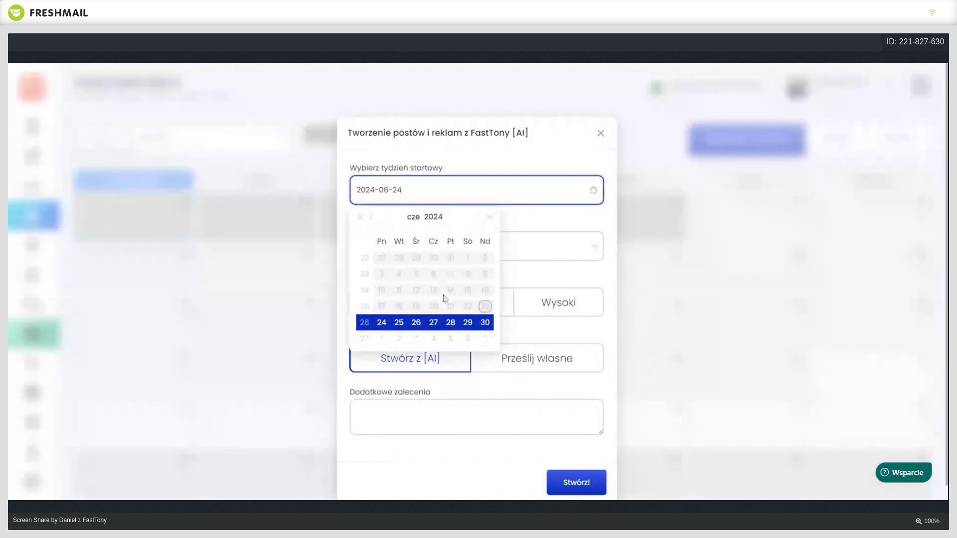
left_click(383, 327)
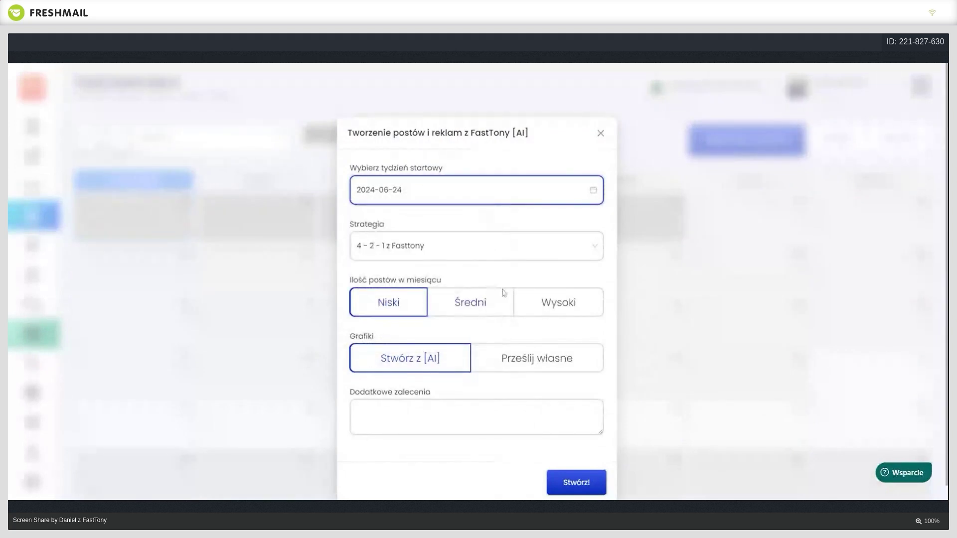
left_click(551, 310)
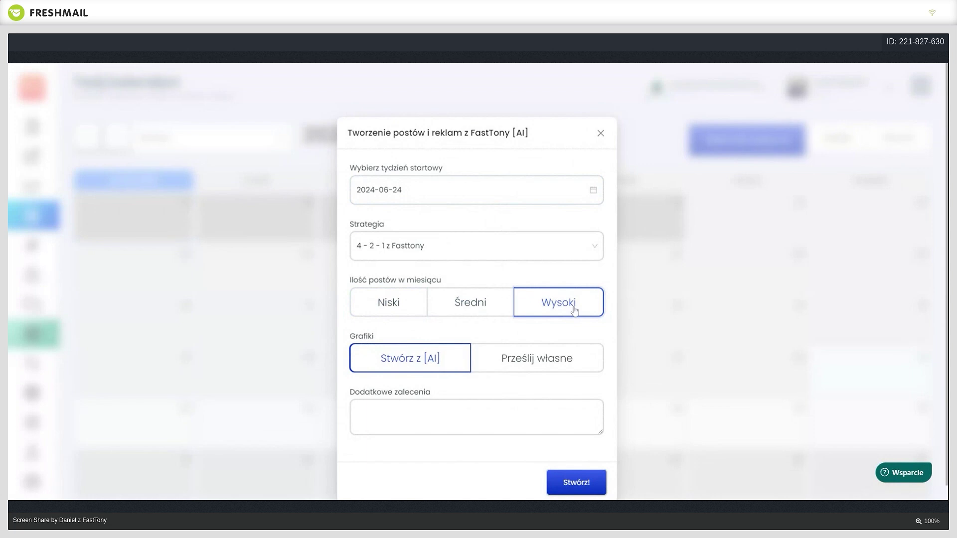
- Enter "wakacyjne promocje na sushi - zaproś klientów z okazji wakacji" as the additional recommendations
left_click(490, 401)
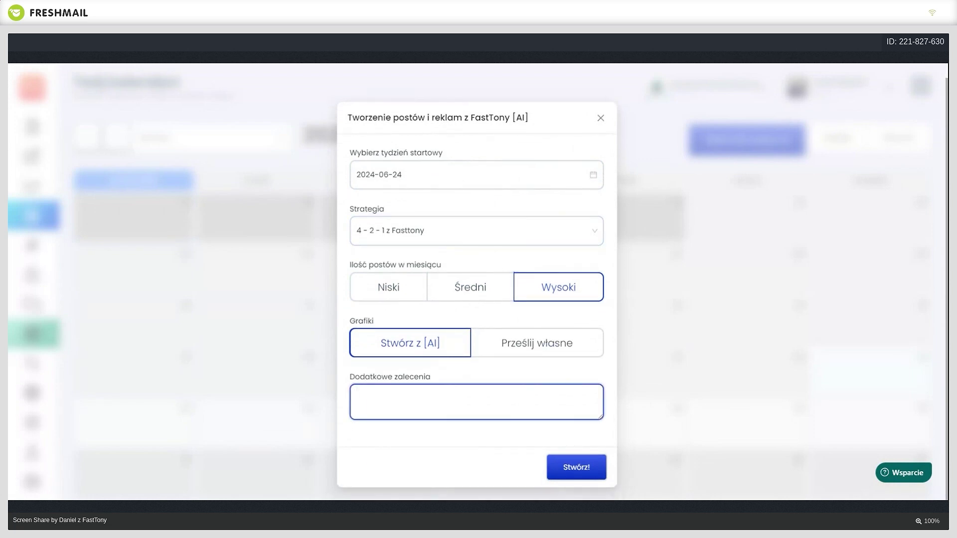
type("wakacyjen promocje ")
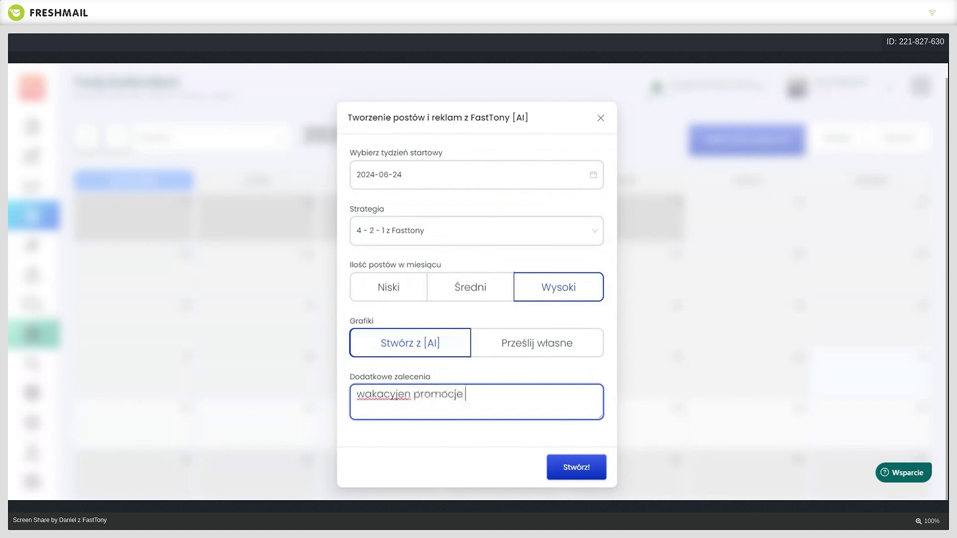
type("na sushi - zaprosć")
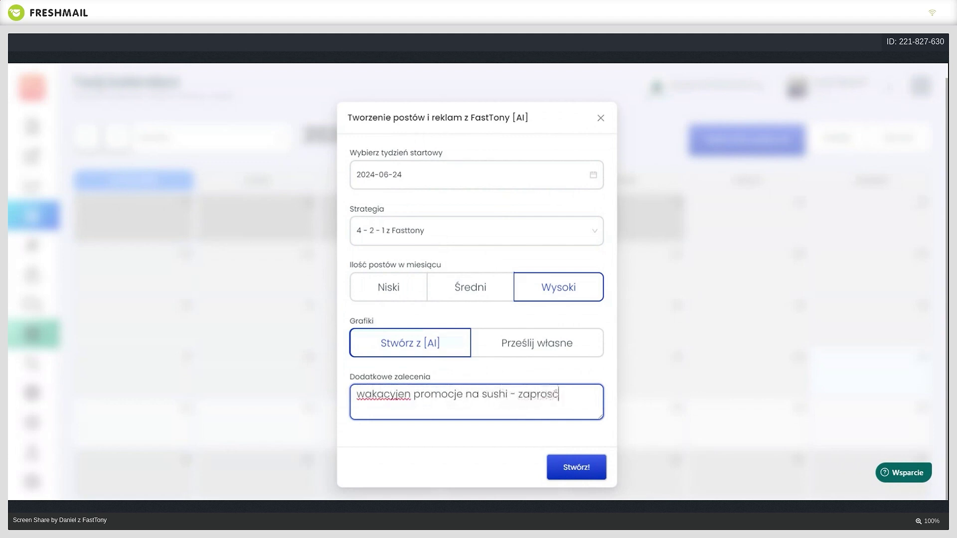
key("BackSpace")
key("BackSpace")
type("ś klientów z okazji wakacji")
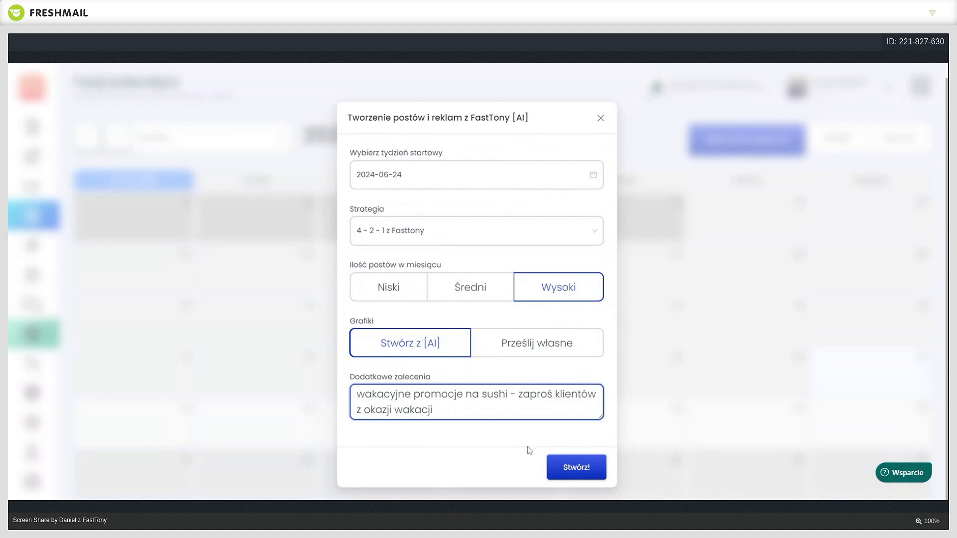
- Submit the AI post and ad plan for generation, acknowledge the notice, and close the creation form
left_click(572, 468)
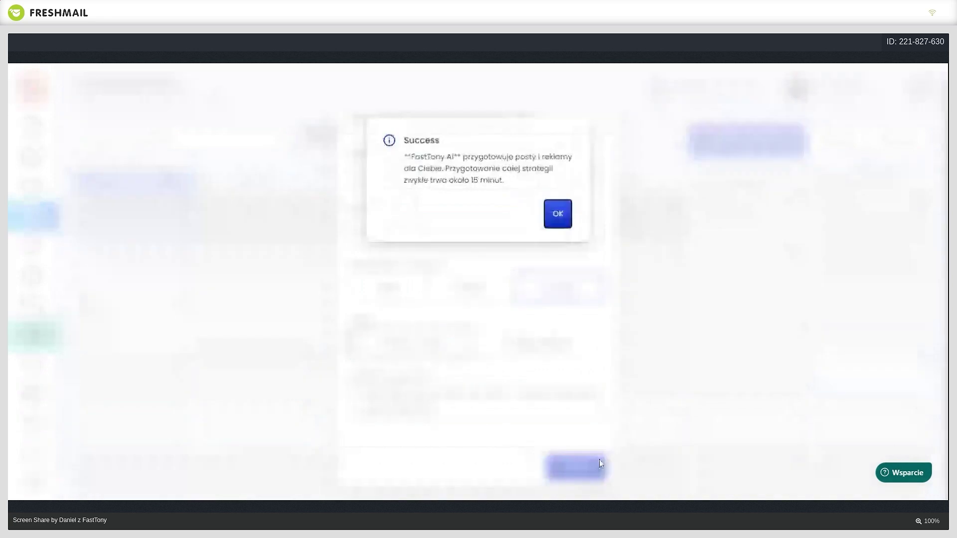
left_click_drag(504, 180, 422, 181)
left_click(550, 213)
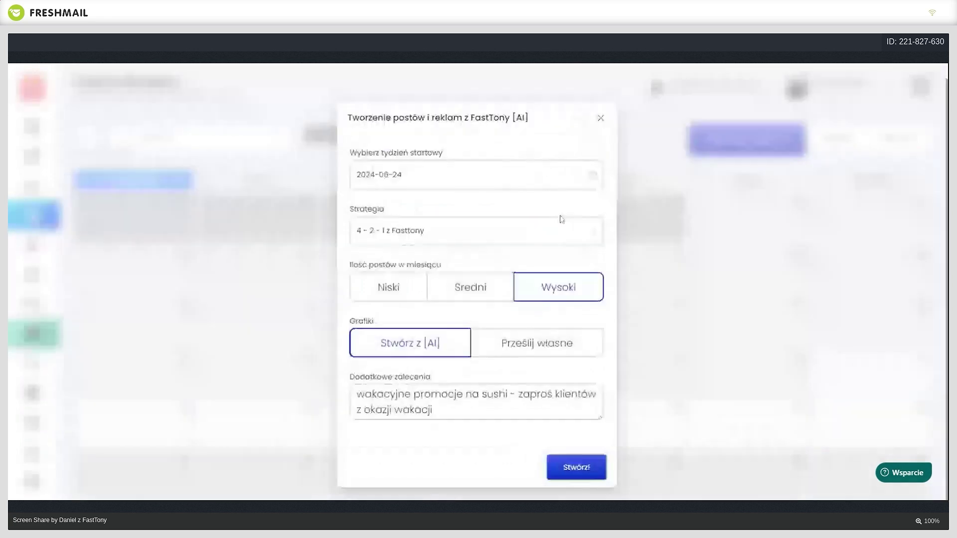
left_click(604, 119)
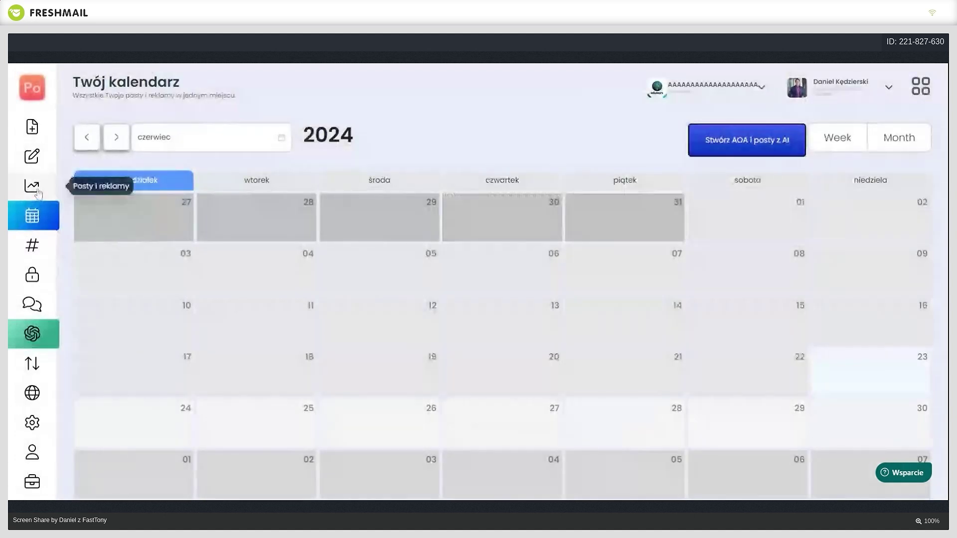
- Open the draft photo post starting "SushiSpot to miejsce, gdzie" from the creations list and examine its media section
left_click(32, 156)
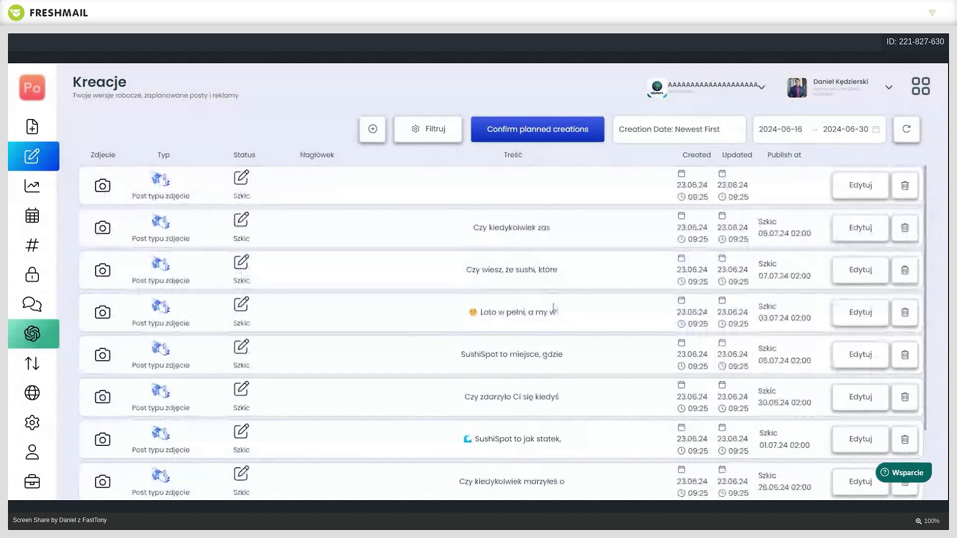
scroll(626, 279, "down", 2)
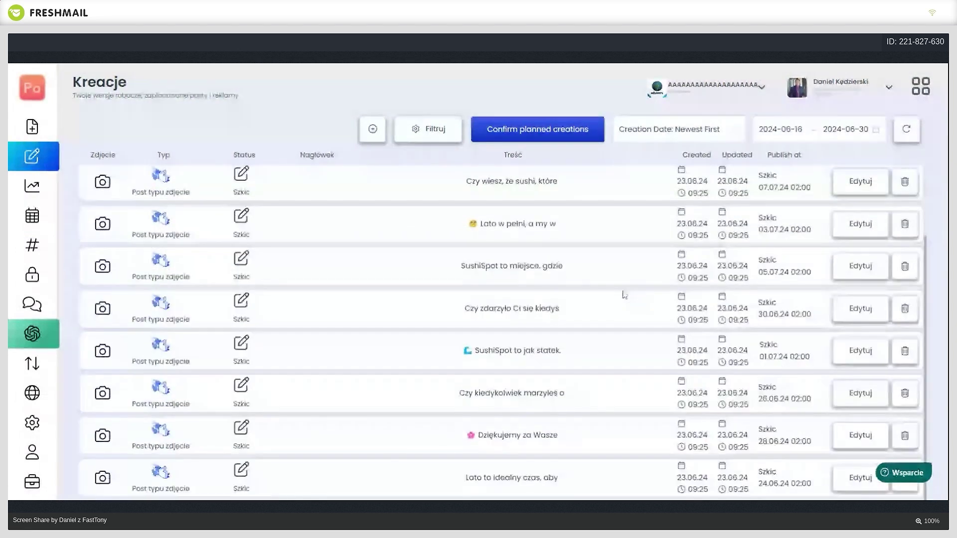
left_click_drag(434, 273, 583, 267)
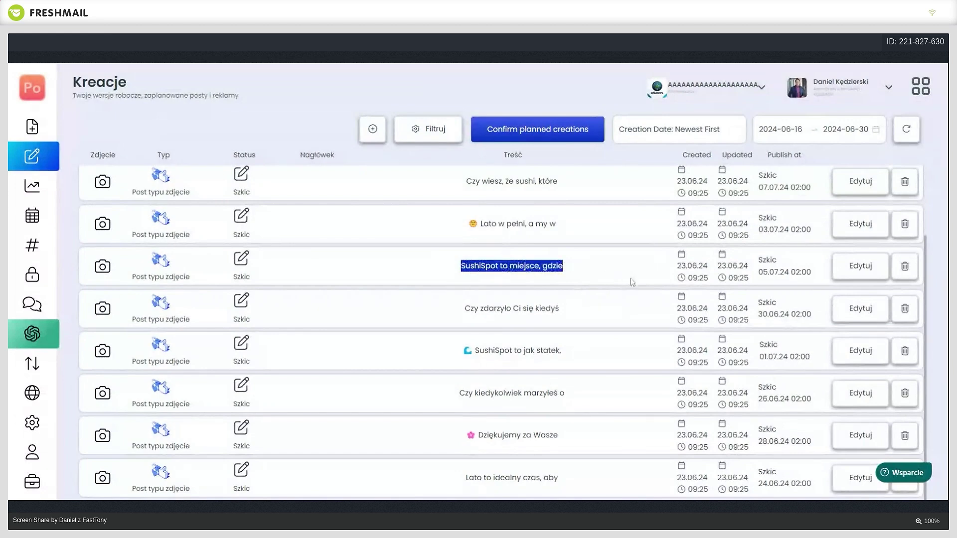
left_click(858, 267)
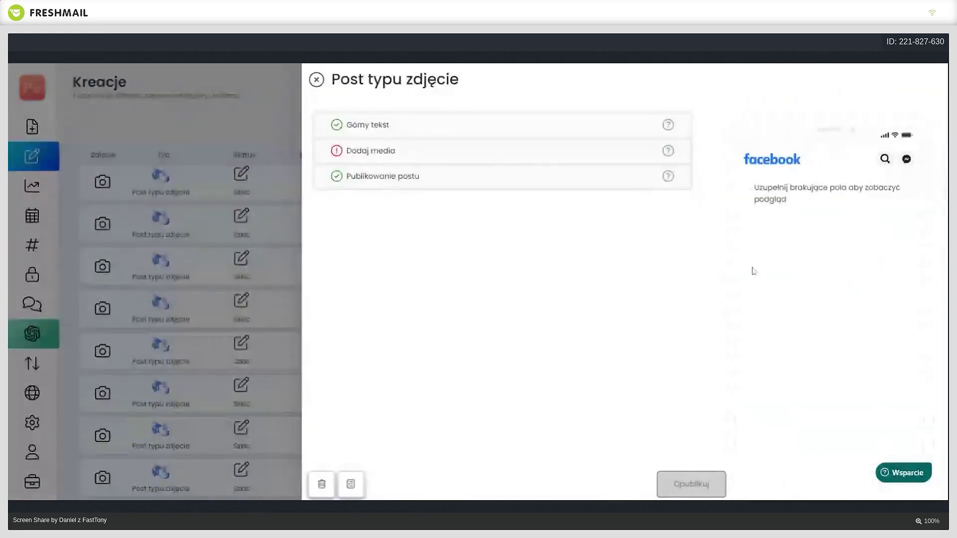
left_click(449, 135)
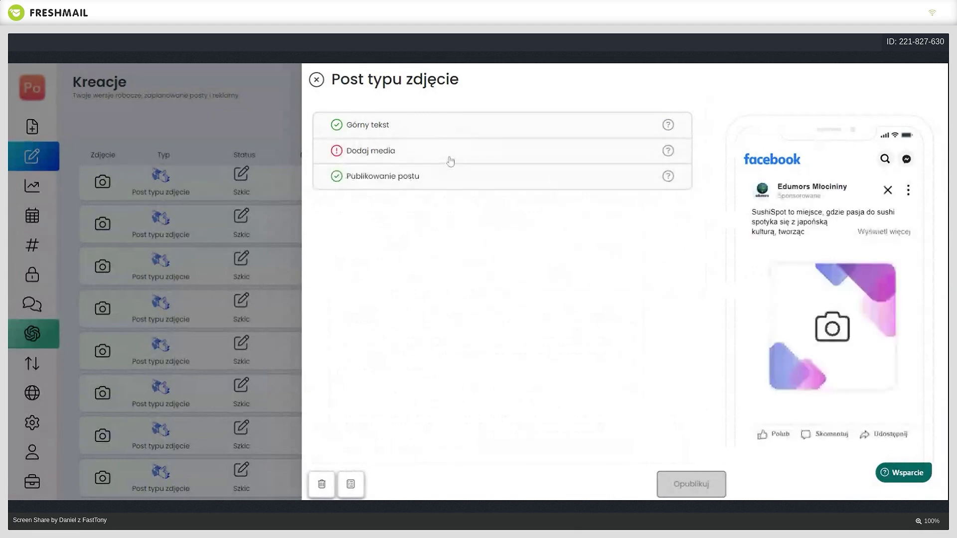
left_click(449, 152)
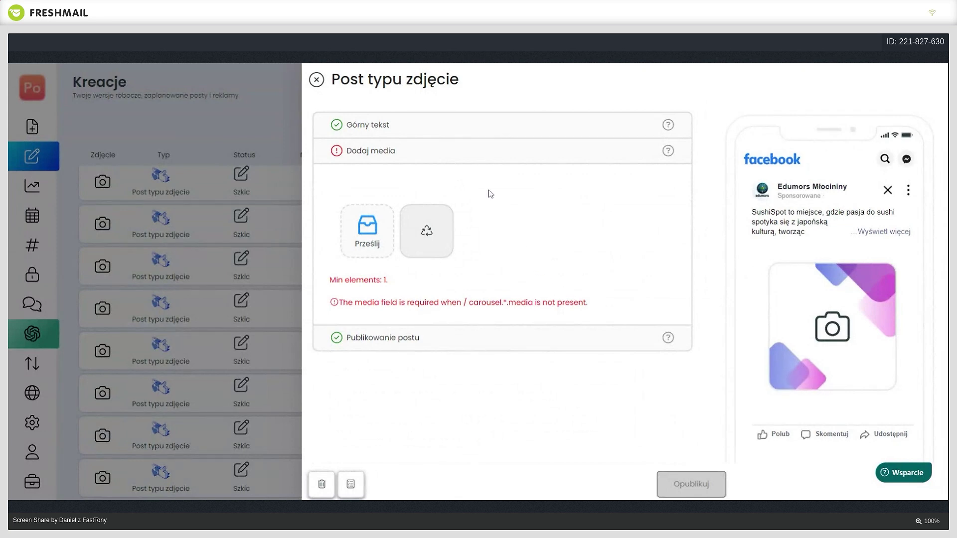
- Read the draft's upper text through to the end, including the sushi set descriptions, and close the post
left_click(382, 122)
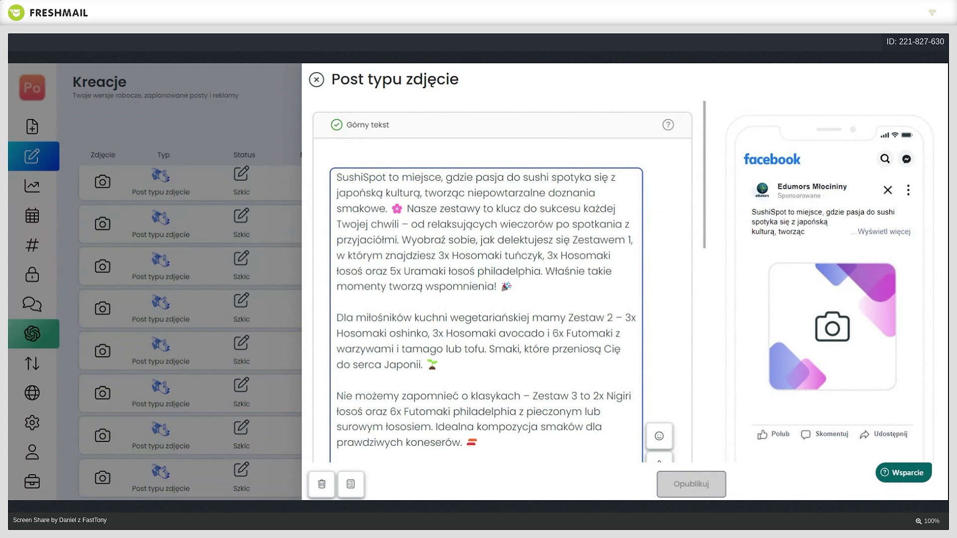
left_click_drag(412, 240, 548, 240)
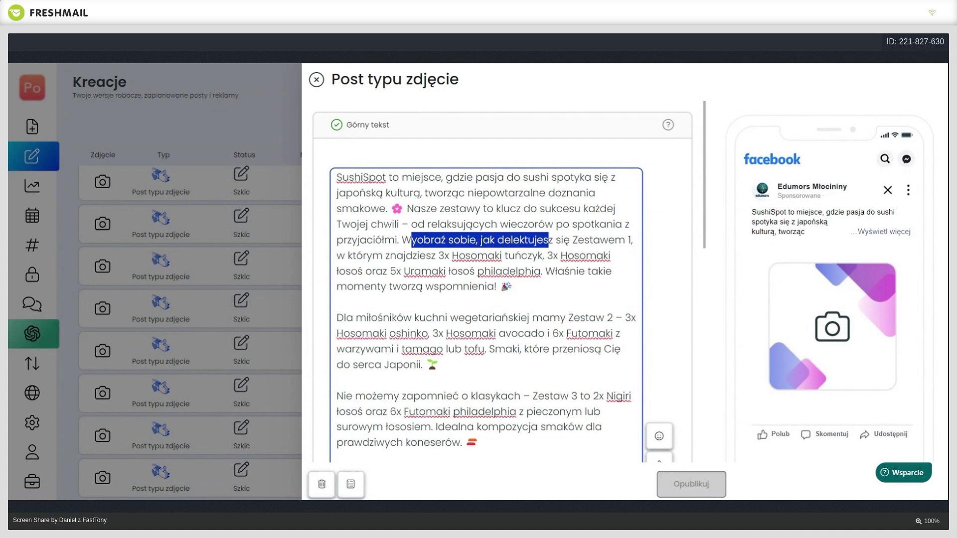
key("shift+Down")
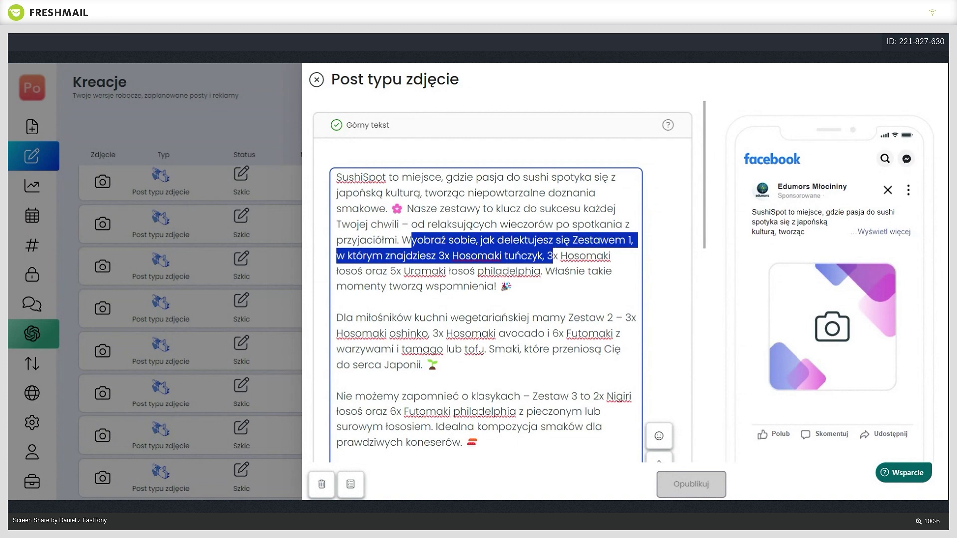
scroll(502, 282, "down", 2)
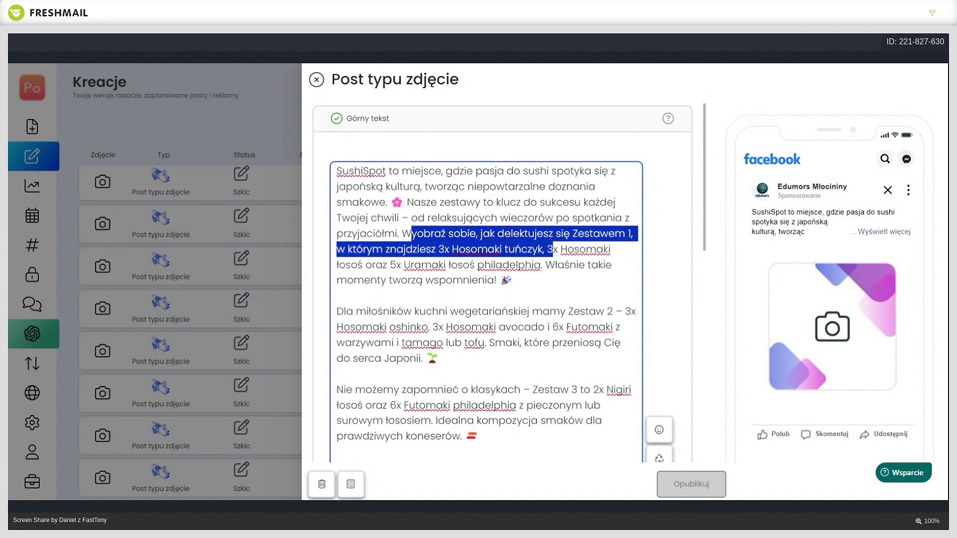
scroll(502, 282, "down", 1)
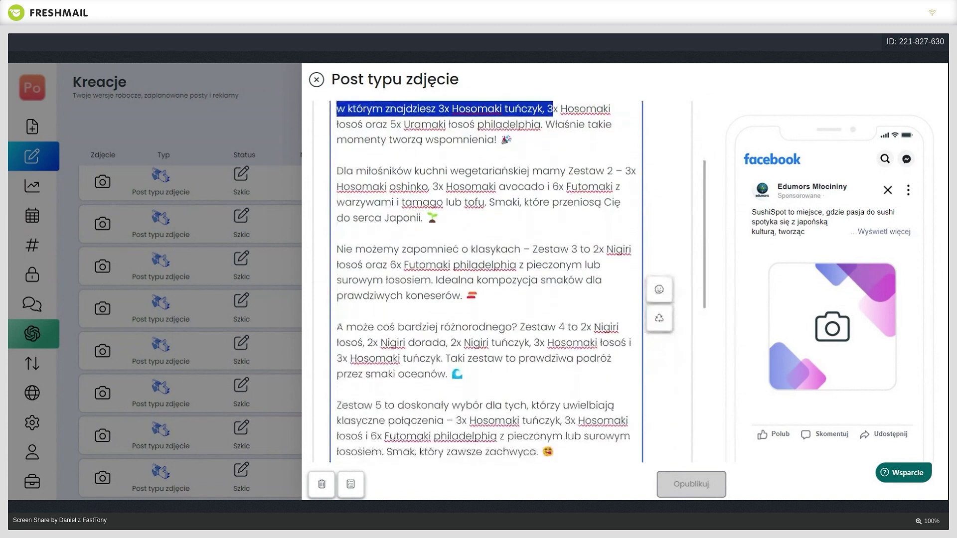
scroll(502, 282, "down", 4)
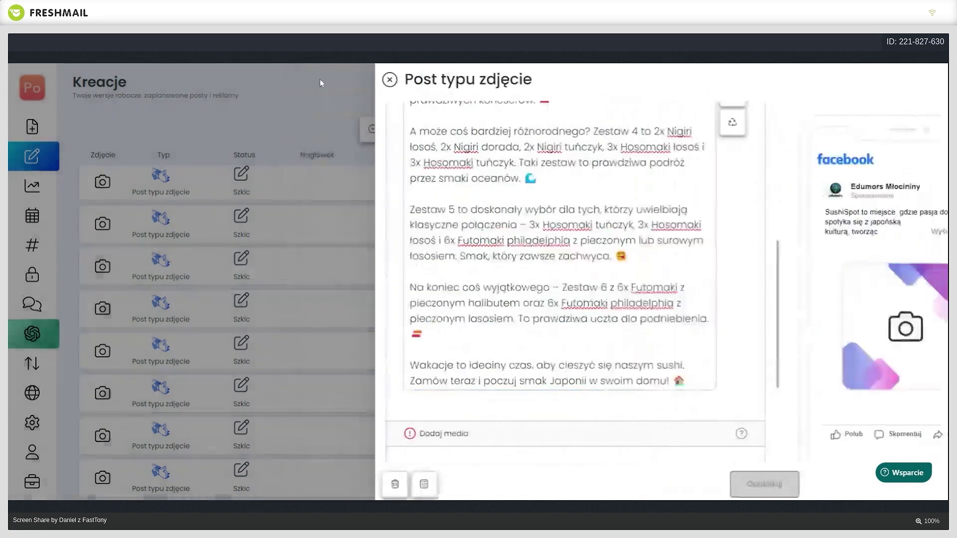
left_click(317, 79)
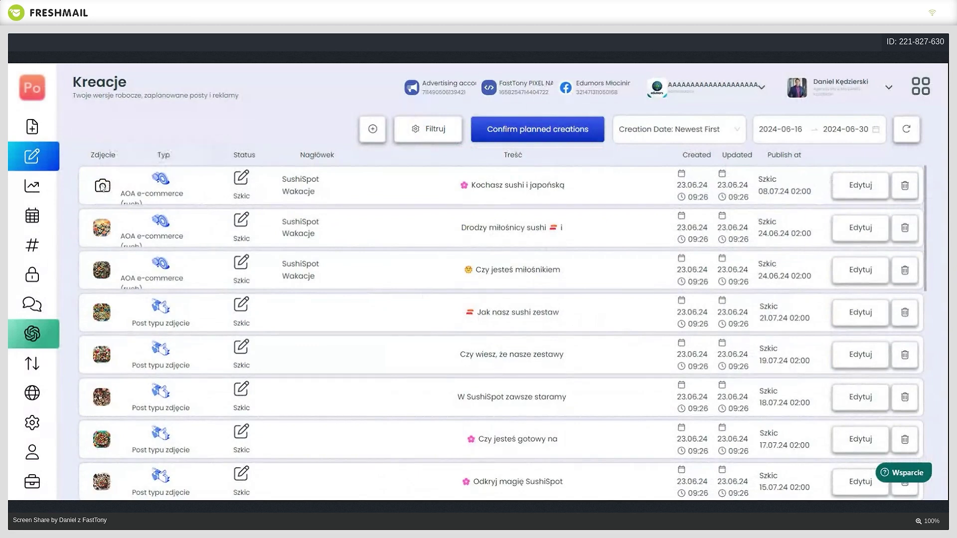
- Open the first AOA e-commerce (ruch) ad draft, review its lower texts, ad titles and preview, and close it
left_click(857, 188)
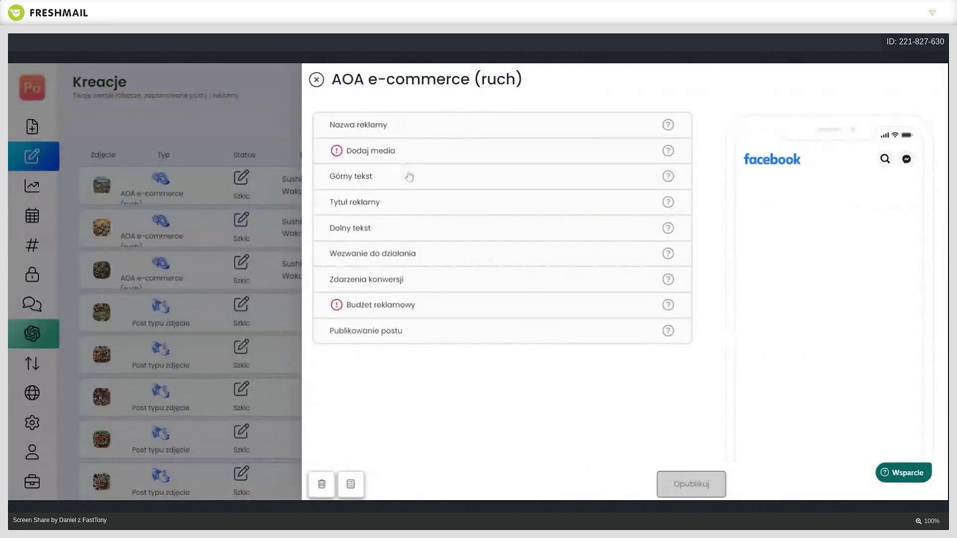
left_click(409, 230)
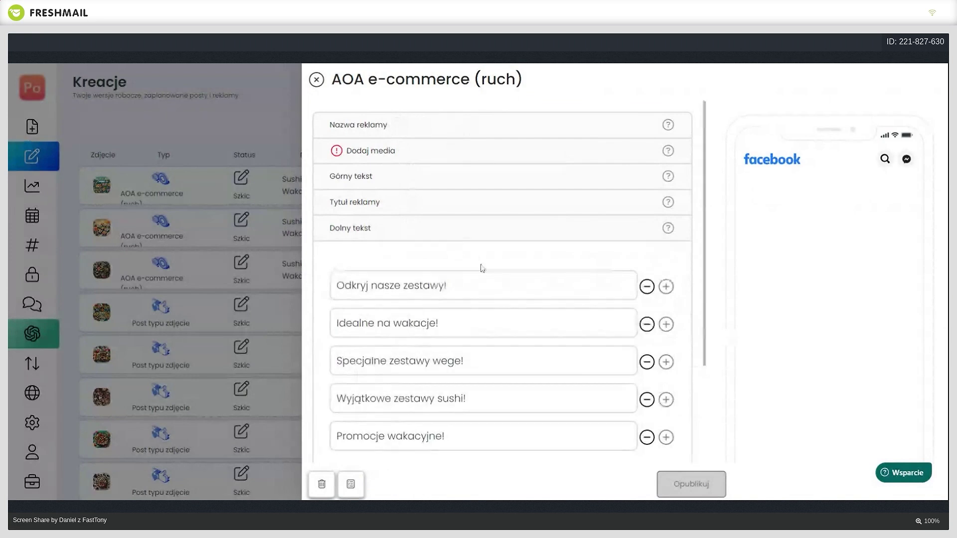
left_click(419, 204)
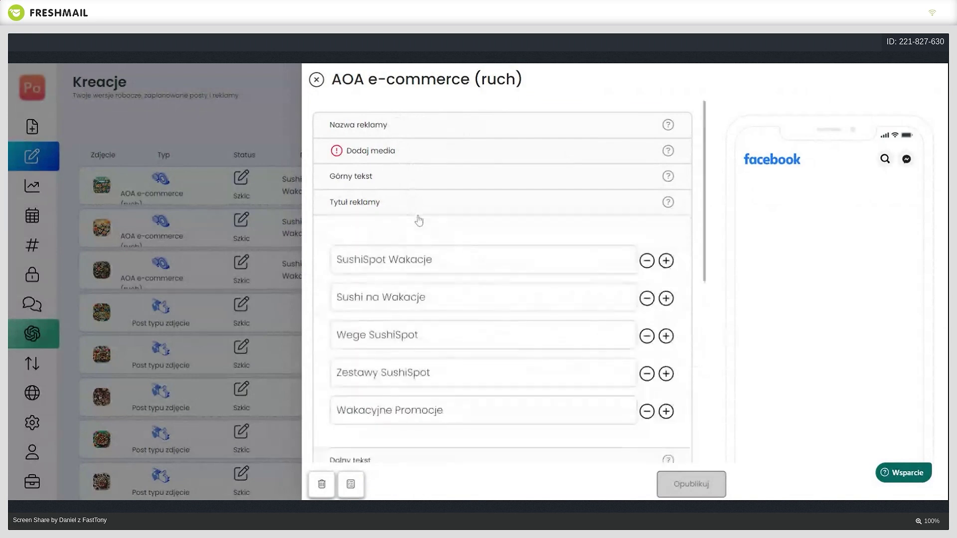
scroll(457, 289, "down", 5)
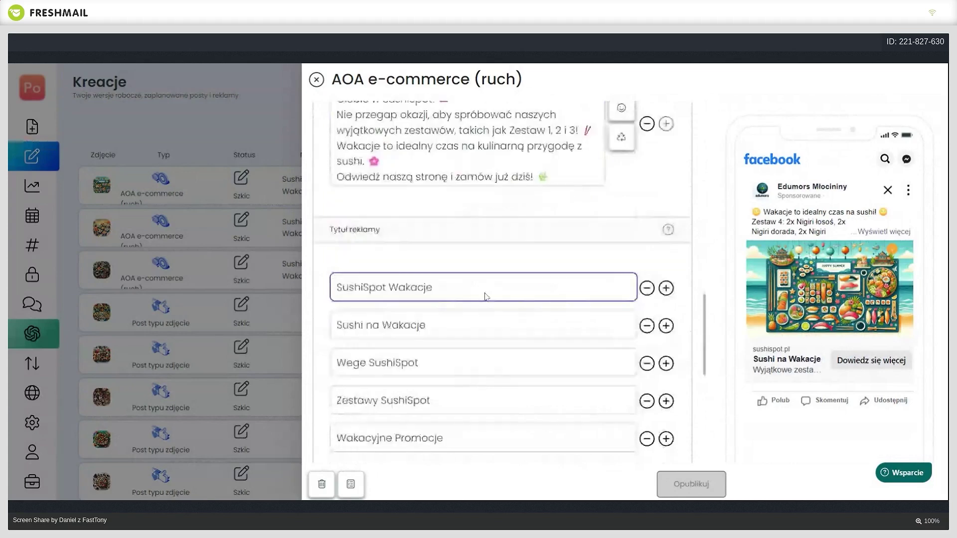
left_click(317, 80)
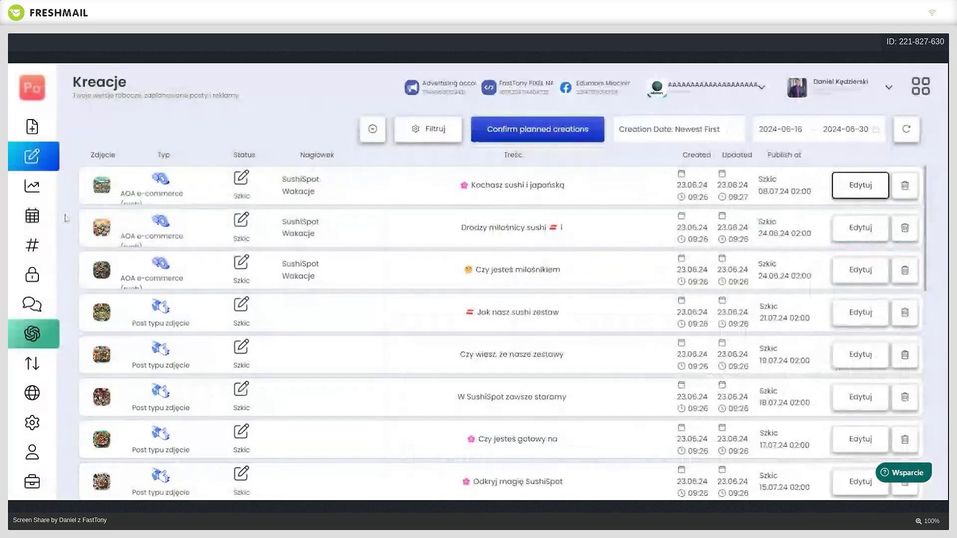
- Open the AI settings in the ad configuration and look through the industry description
left_click(44, 191)
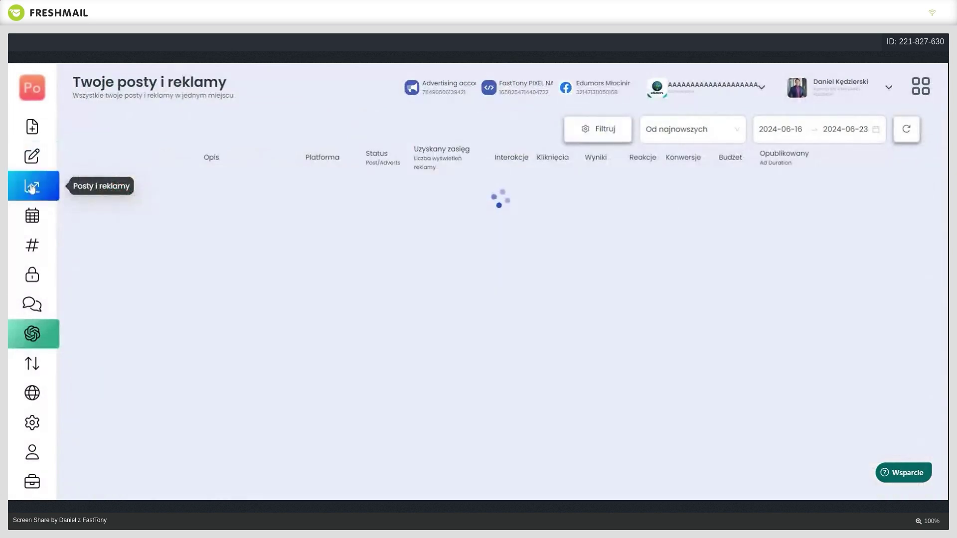
left_click(32, 245)
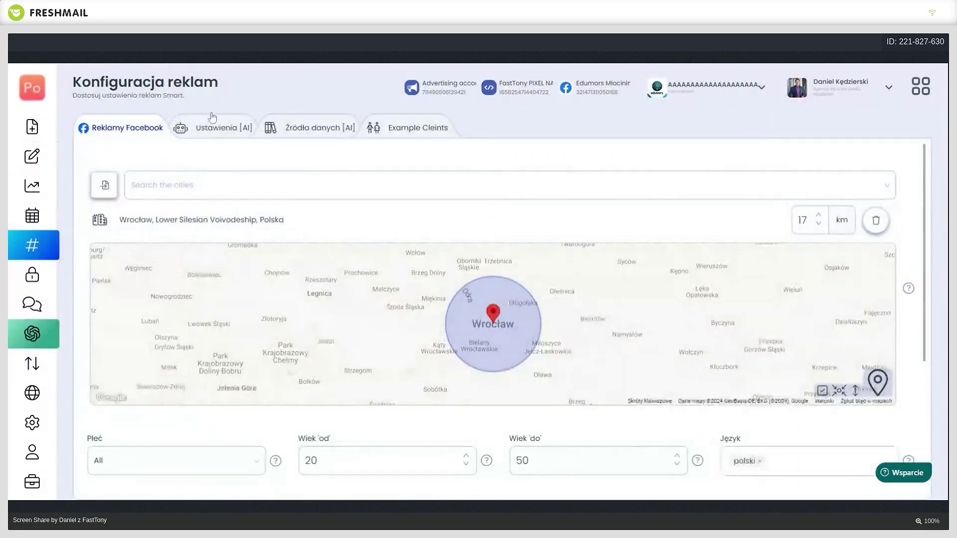
left_click(213, 126)
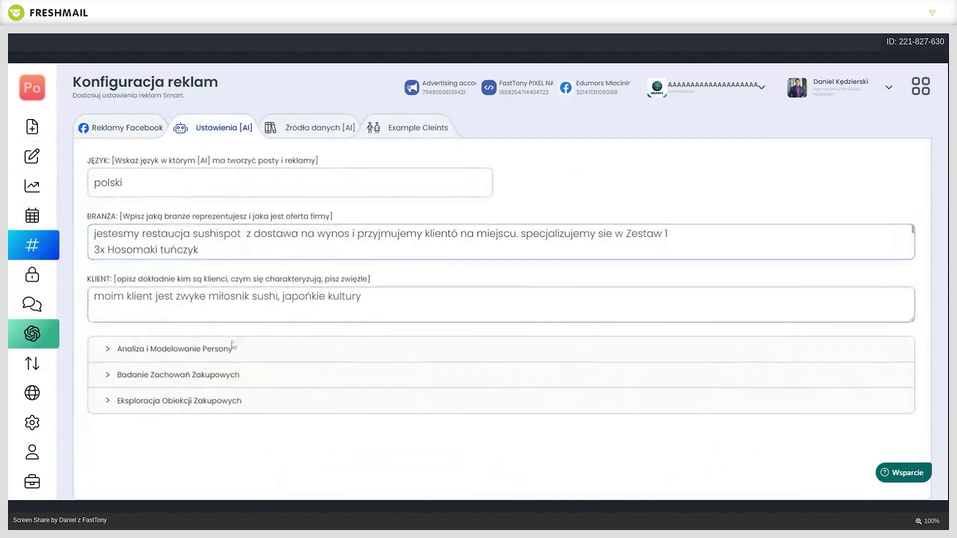
left_click(229, 250)
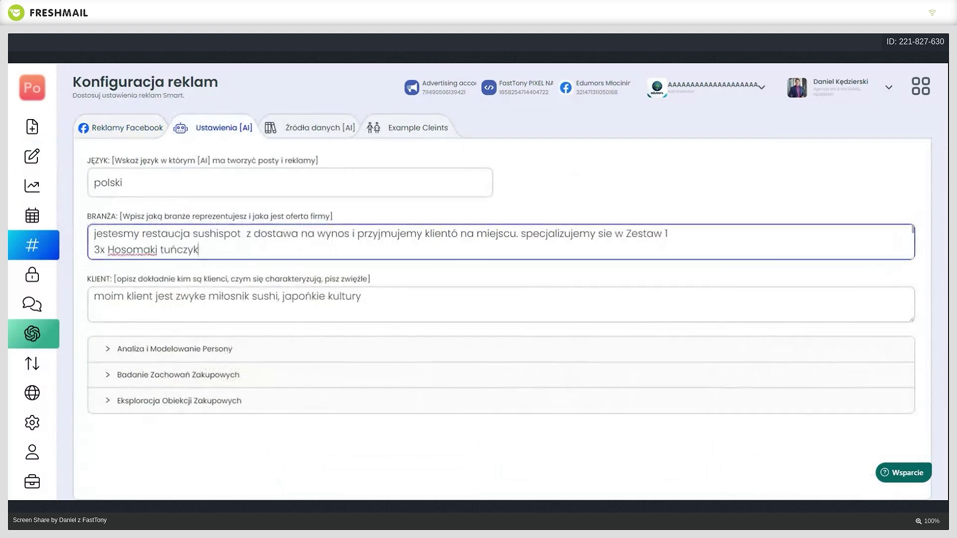
scroll(229, 250, "down", 5)
scroll(230, 249, "up", 5)
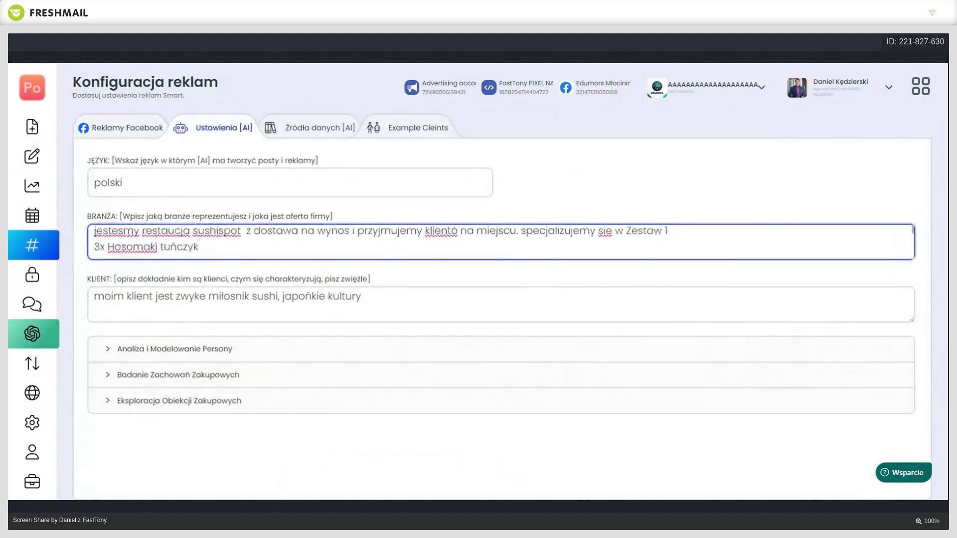
scroll(229, 249, "down", 1)
scroll(230, 249, "up", 1)
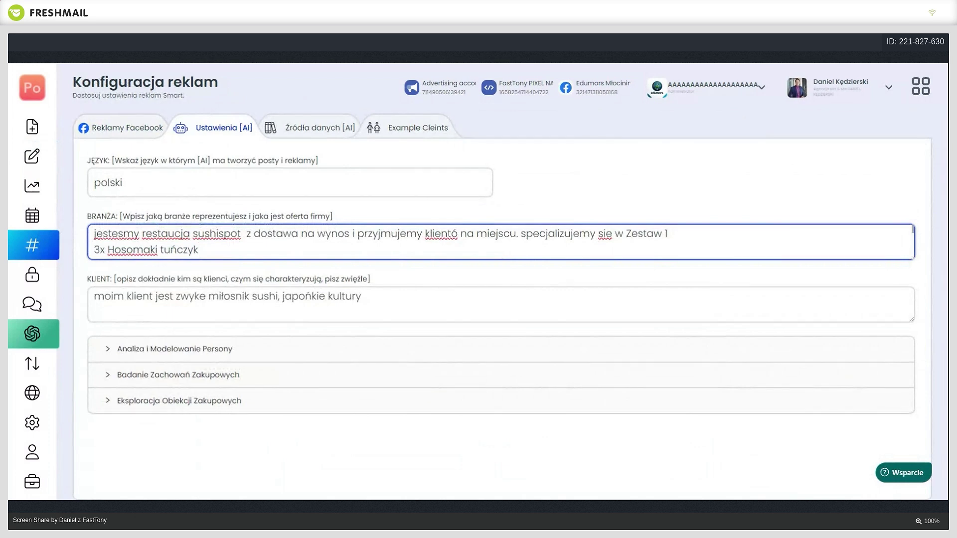
- Replace the sushi set list at the end of the industry description with "kulura japońska jest dla nas wazna"
key("ctrl+a")
key("ctrl+c")
scroll(501, 242, "down", 5)
key("ctrl+v")
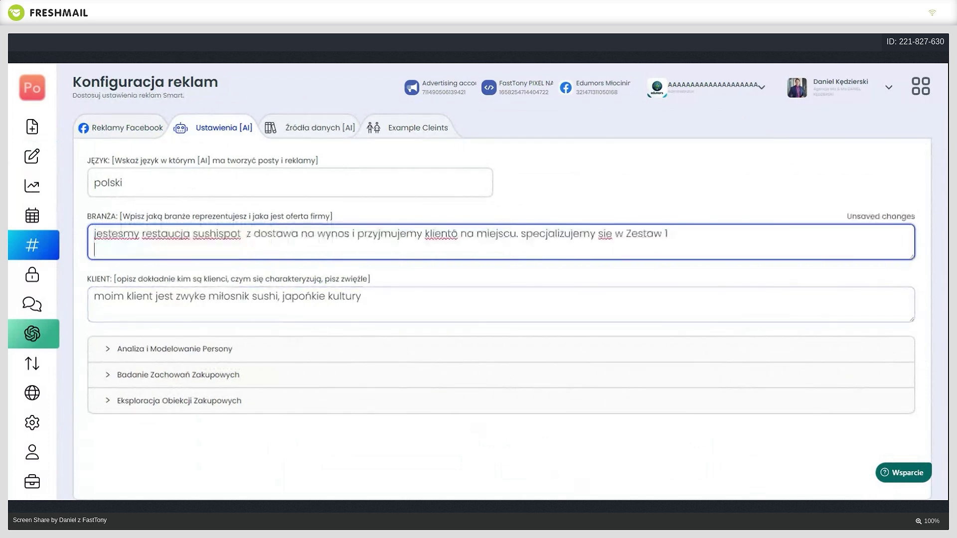
key("BackSpace")
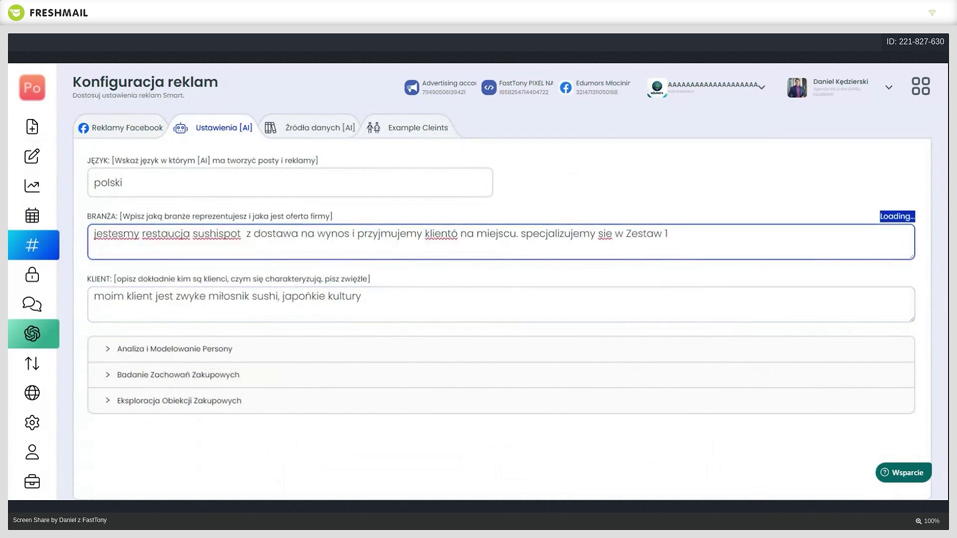
left_click_drag(612, 234, 667, 234)
key("BackSpace")
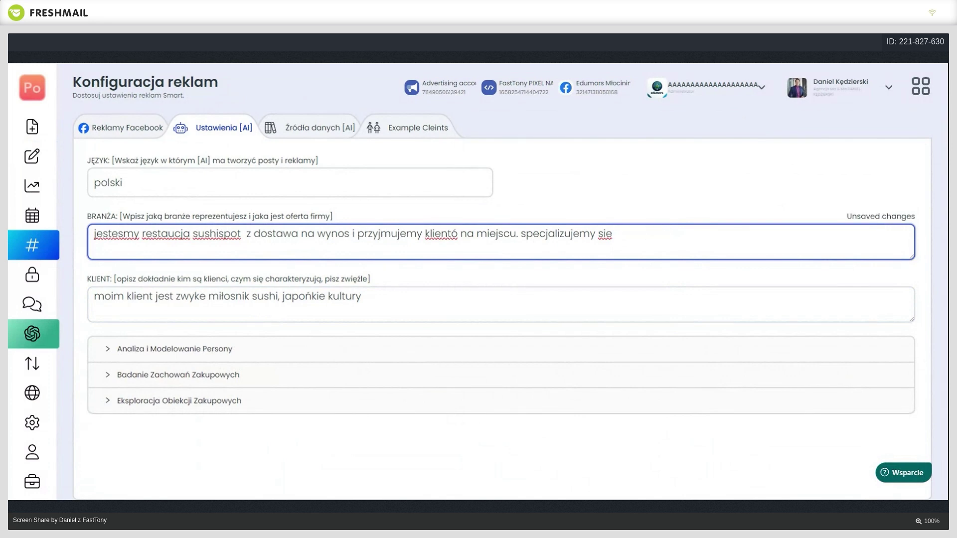
type("kulura japońska jes")
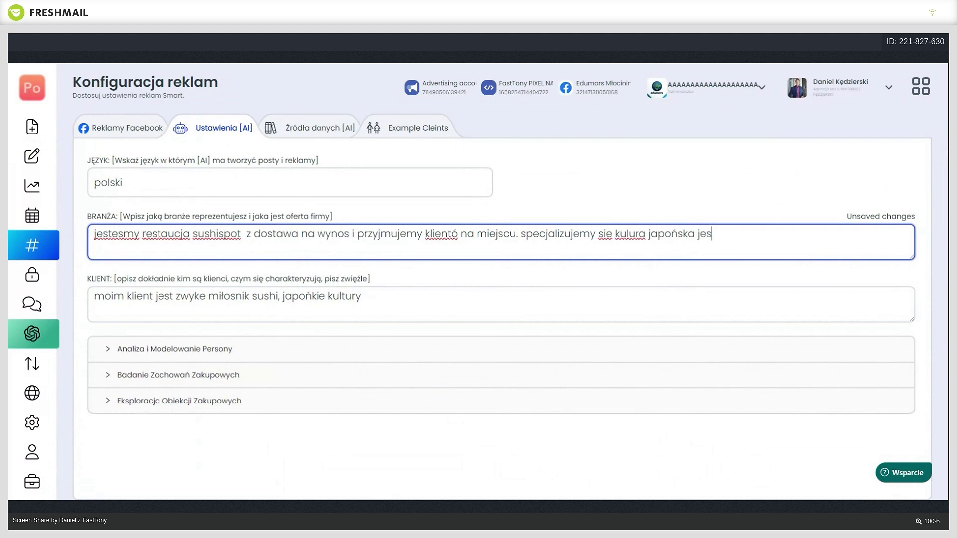
type("t dla nas wazna")
- Add "problem z parkowanie" to the purchase obstacles in the buying behaviour research and expand the purchase objections section
left_click(248, 384)
scroll(334, 373, "down", 7)
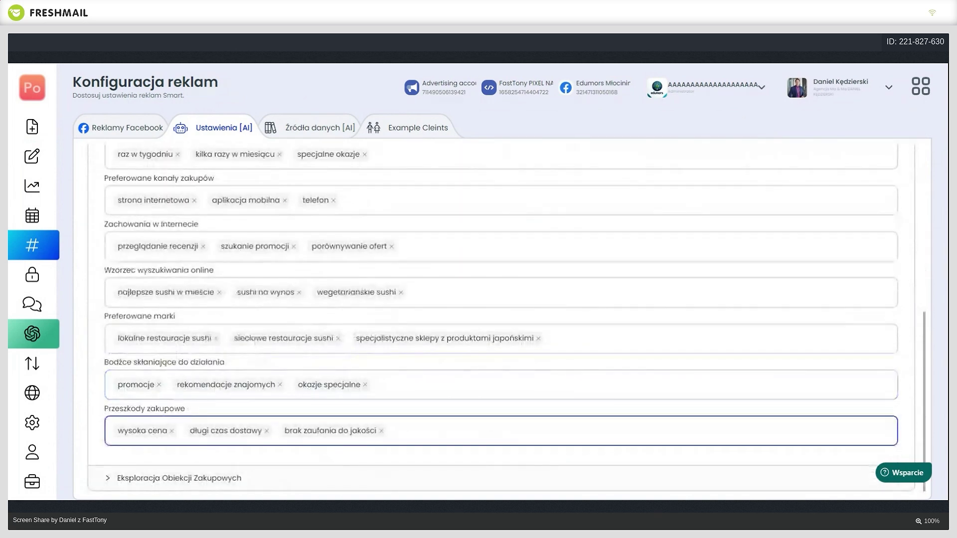
left_click(395, 431)
type("pro")
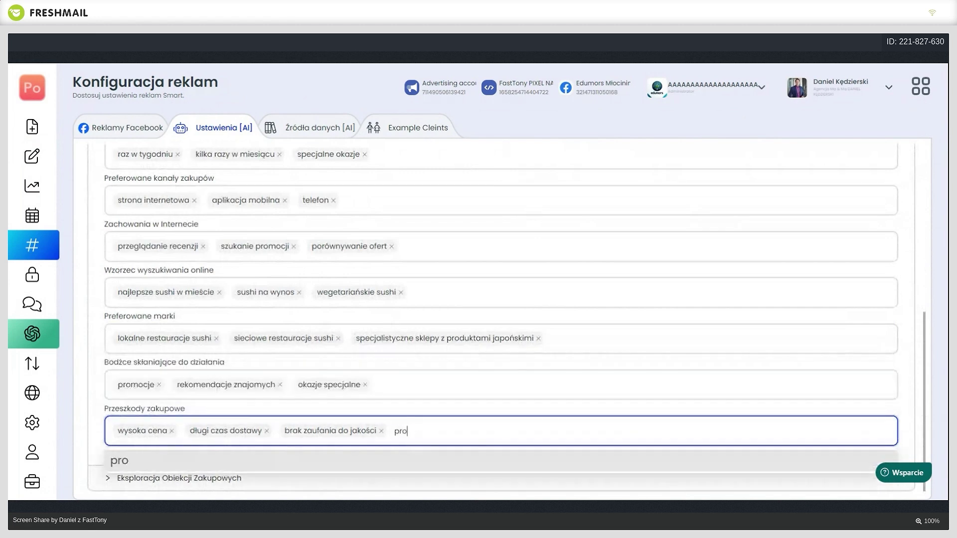
type("blem z parkow")
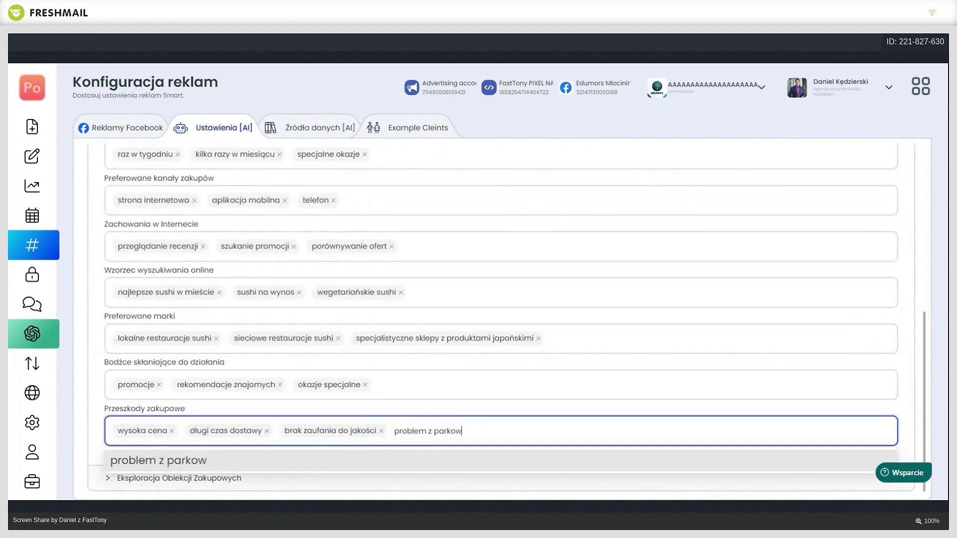
type("anie")
left_click(468, 464)
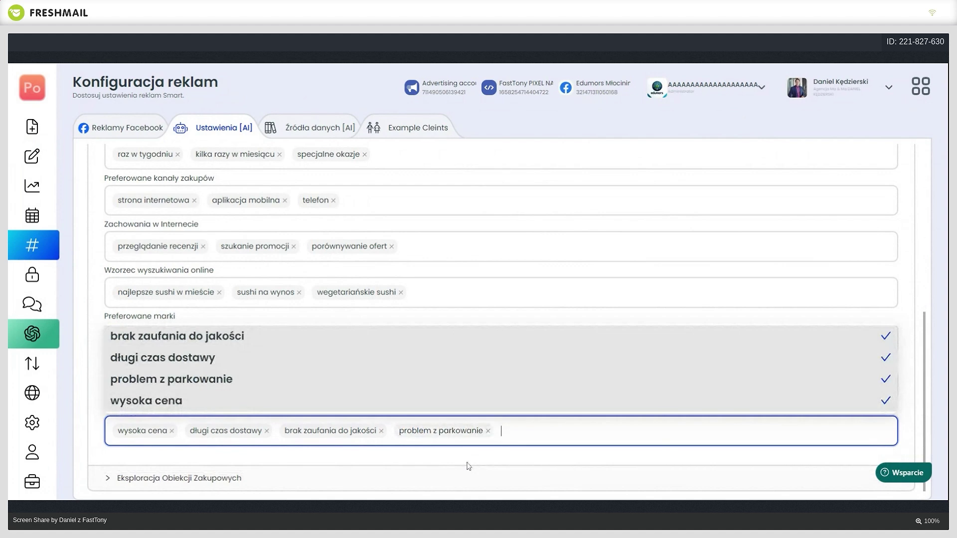
left_click(816, 494)
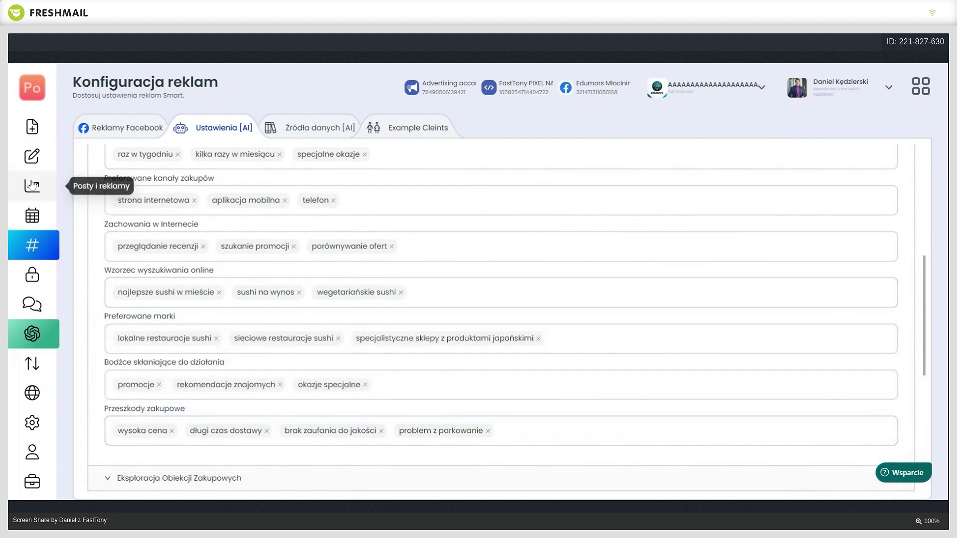
- In the July 2024 calendar, reschedule the 18 July creation to 27 July and the 10 July creation to 23 July
left_click(32, 216)
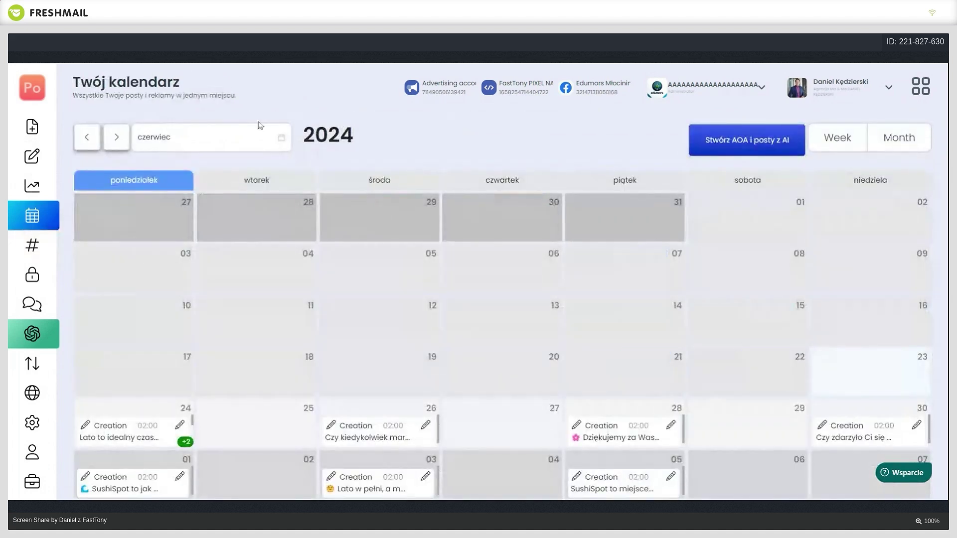
left_click(116, 137)
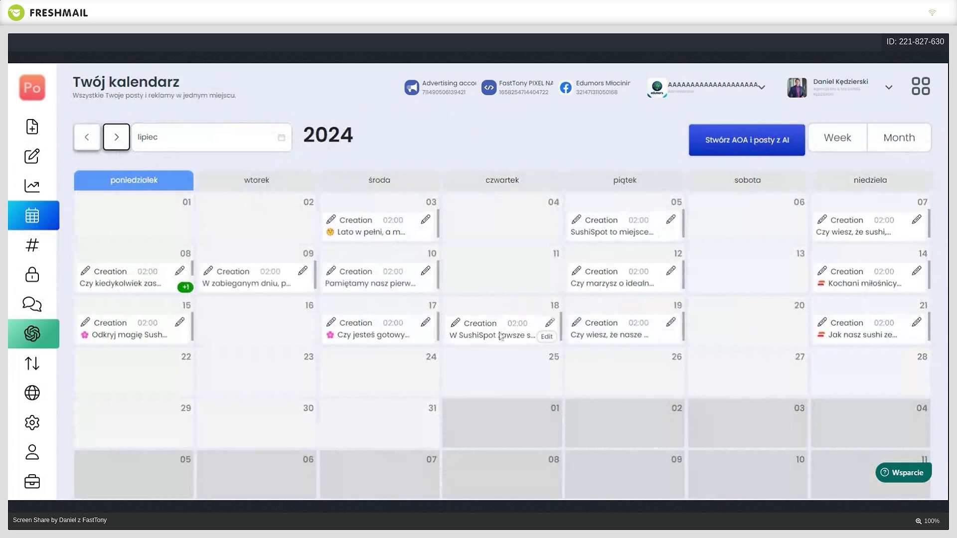
left_click_drag(500, 336, 714, 373)
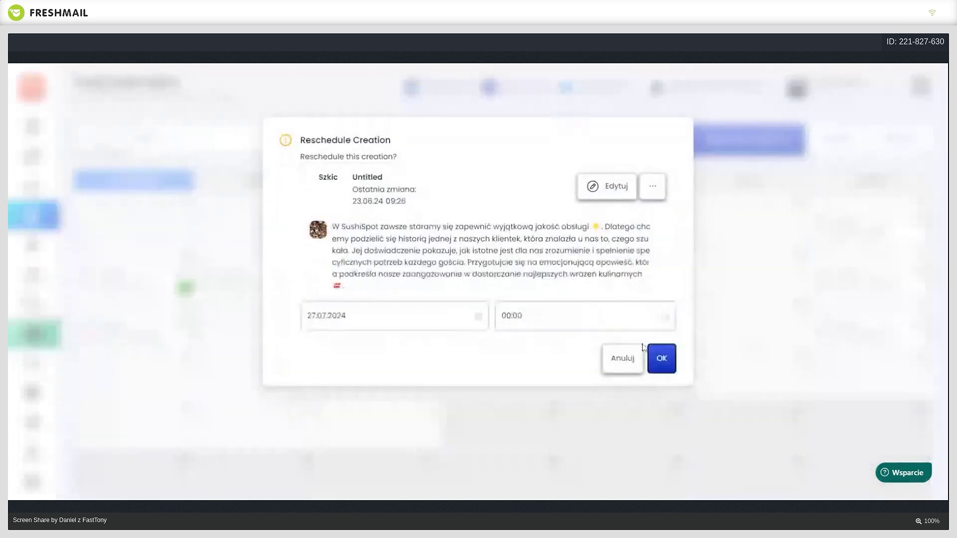
left_click(662, 357)
left_click_drag(355, 279, 251, 386)
left_click(670, 470)
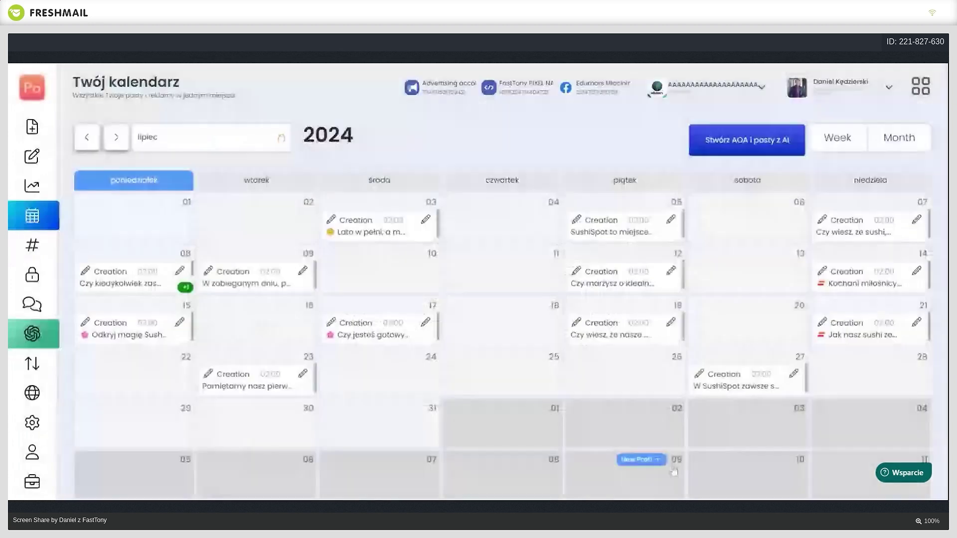
- Start a new AI post and ad plan with start week 2024-07-29 and the monthly number of posts set to Wysoki
left_click(723, 145)
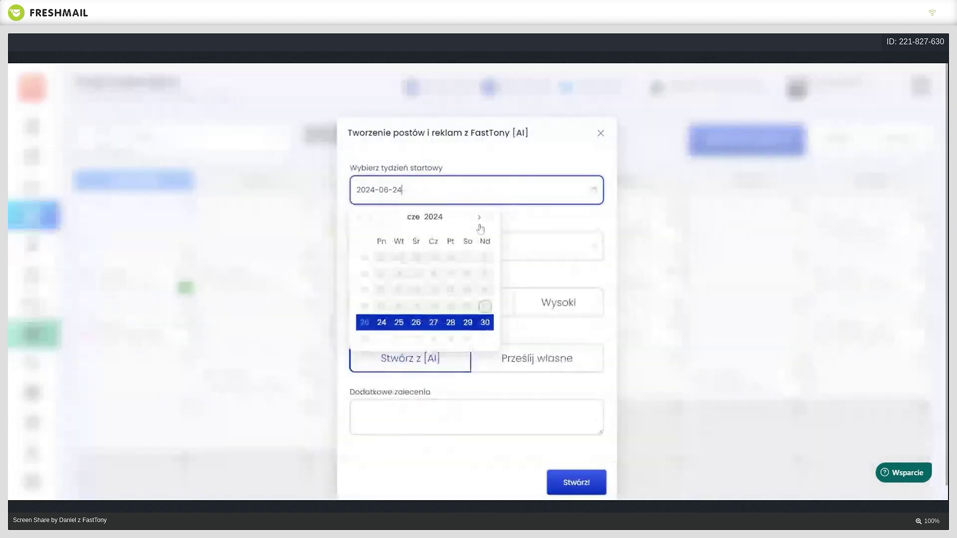
left_click(478, 218)
left_click(478, 218)
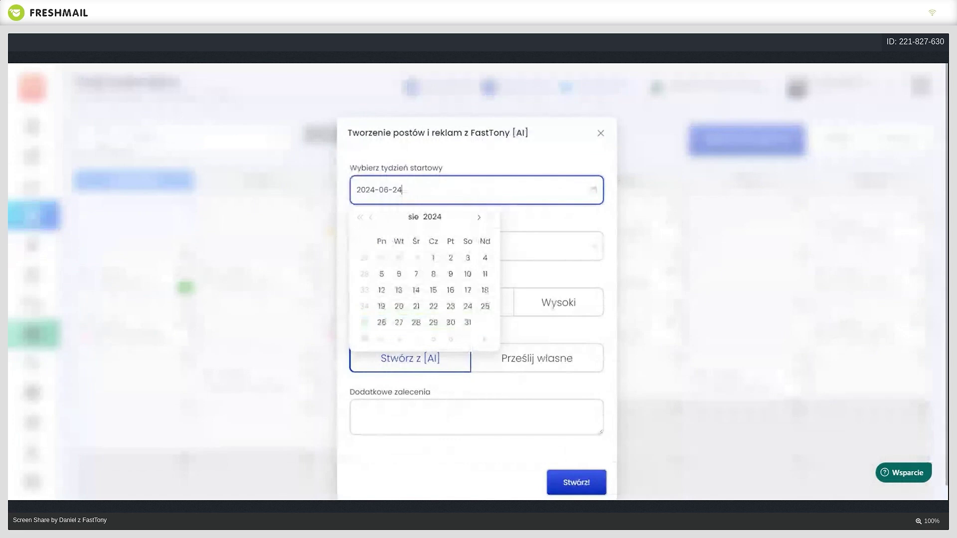
left_click(433, 257)
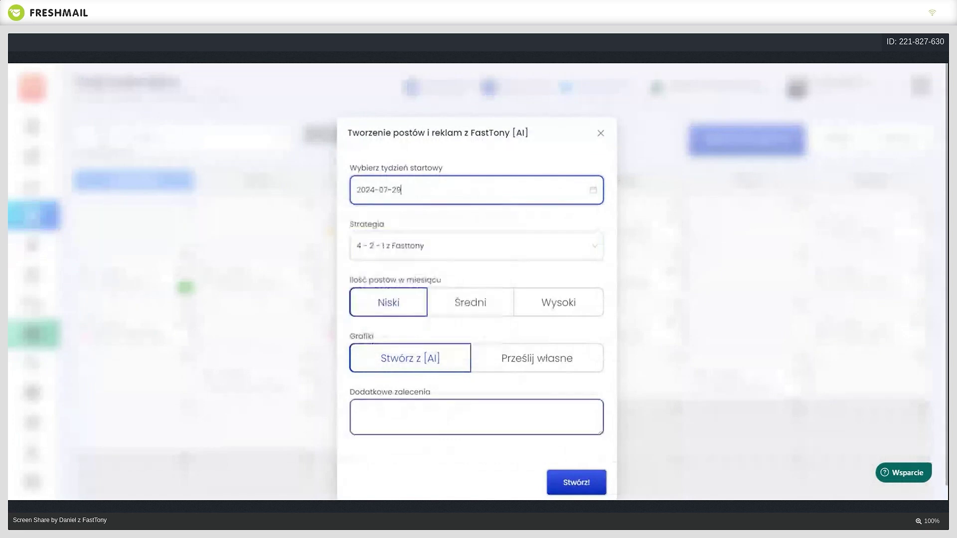
left_click(560, 307)
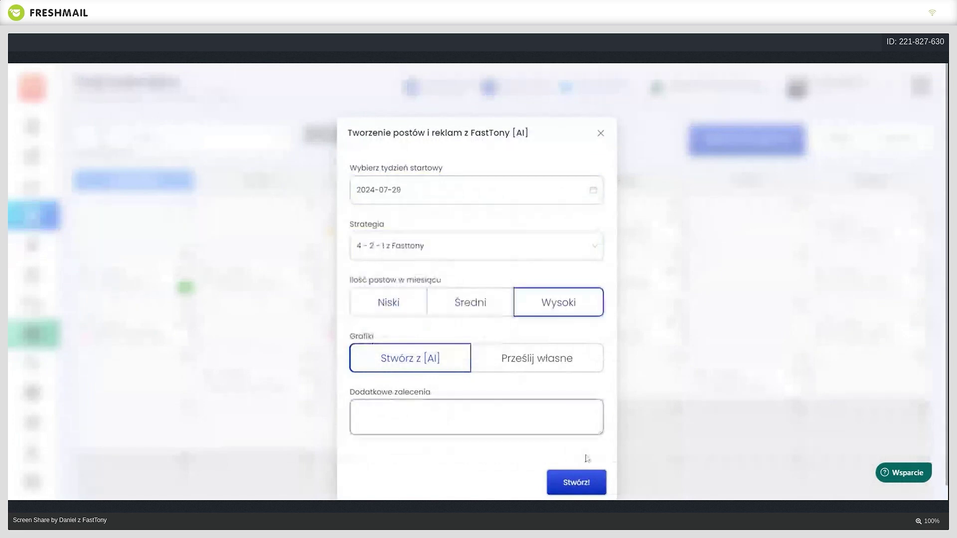
- Enter "prmocja zdrowego odżywania" as the plan's additional recommendations
left_click(573, 427)
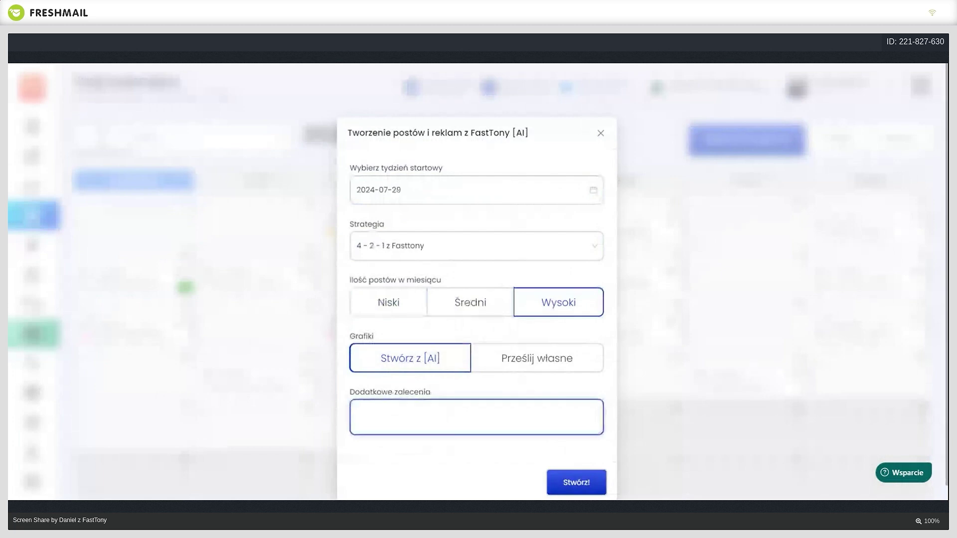
type("prmocaj z")
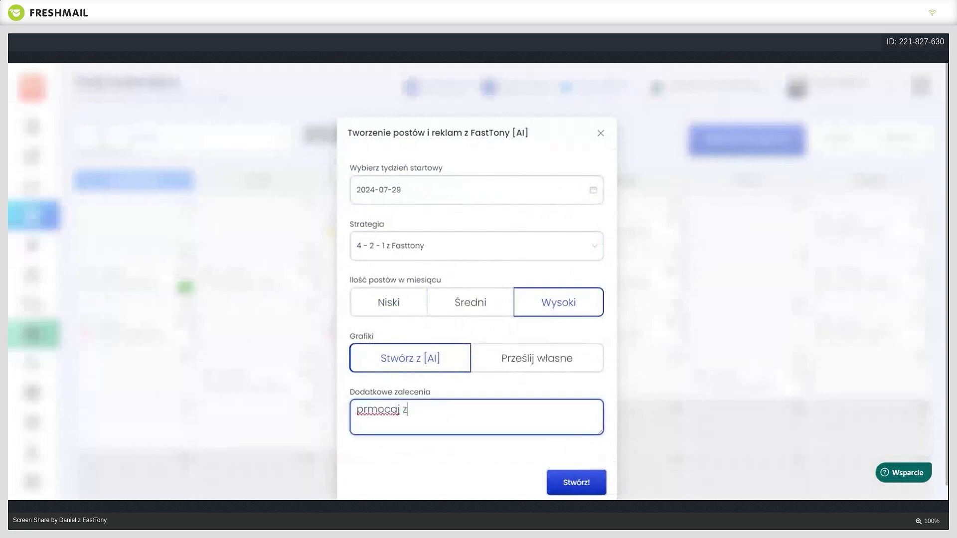
type("drowego odżywania")
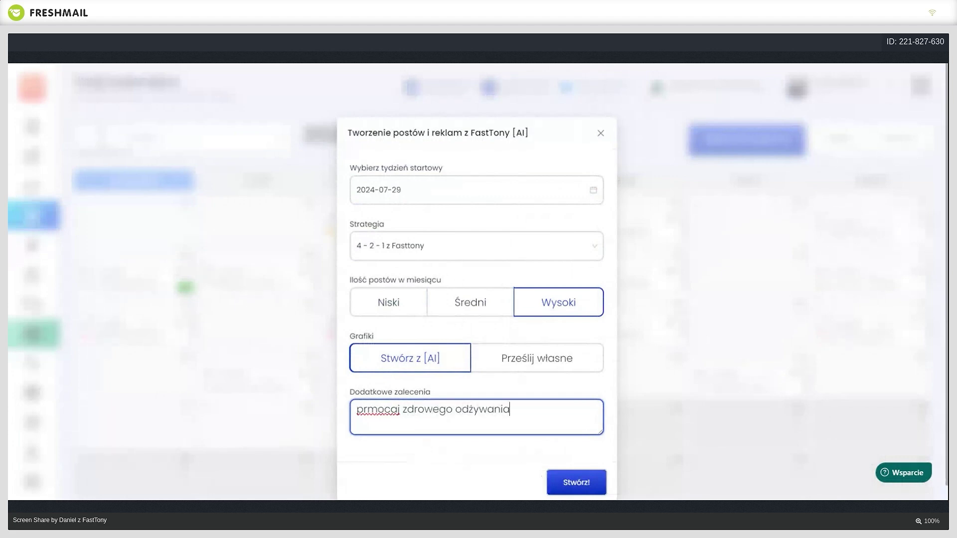
left_click_drag(391, 410, 396, 409)
type("ja")
- Submit the healthy-eating plan for generation, acknowledge the notice, and close the creation form
left_click(601, 482)
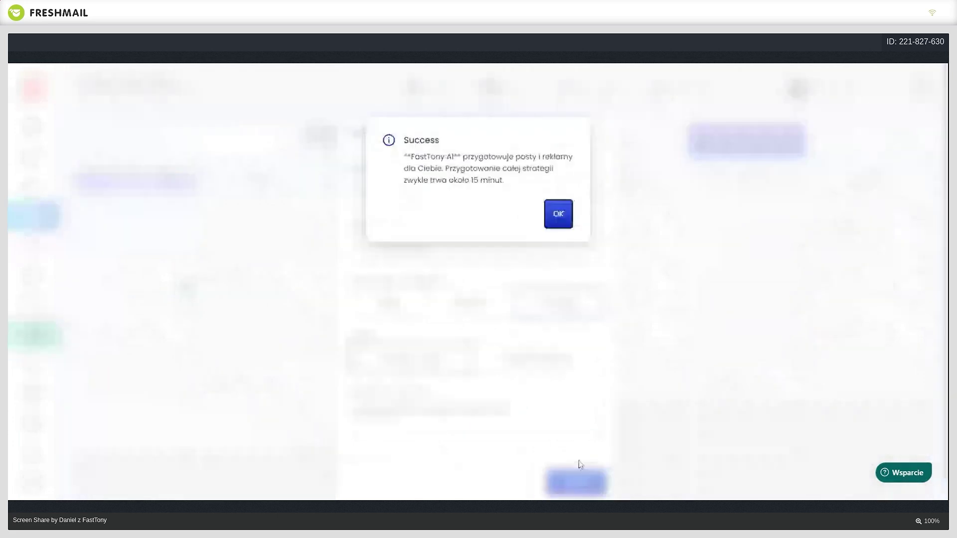
left_click(567, 213)
left_click(601, 133)
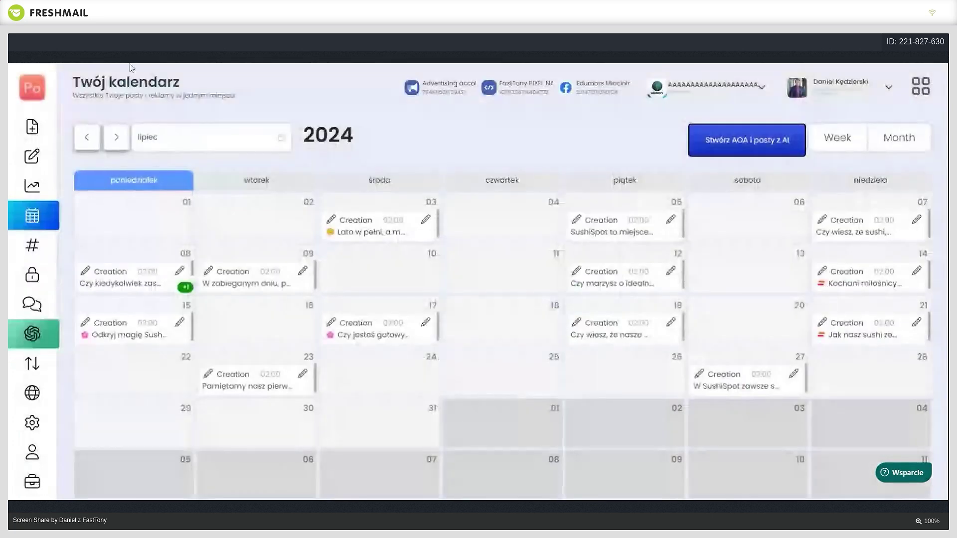
- Open the newly generated photo post draft starting "W Sushispot wierzymy, że" from the creations list
left_click(32, 157)
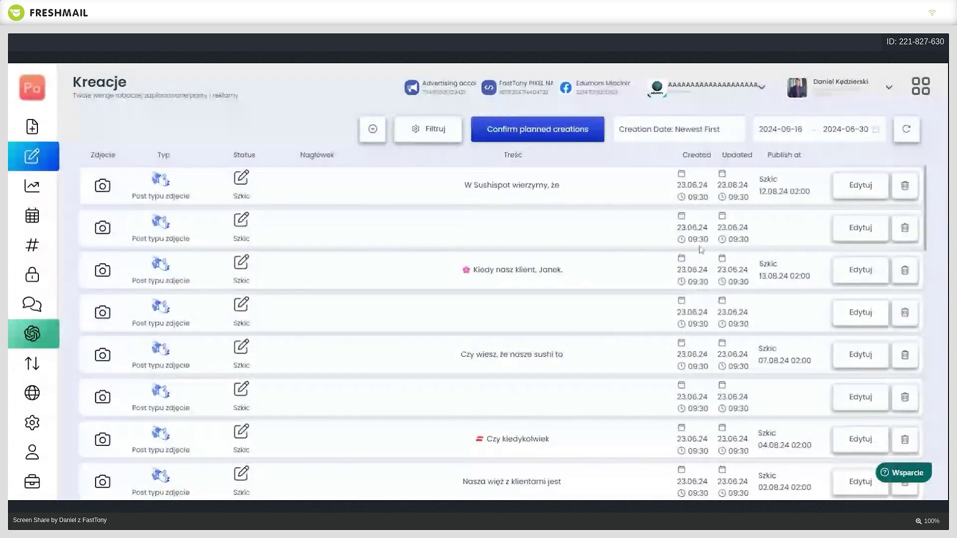
left_click(519, 198)
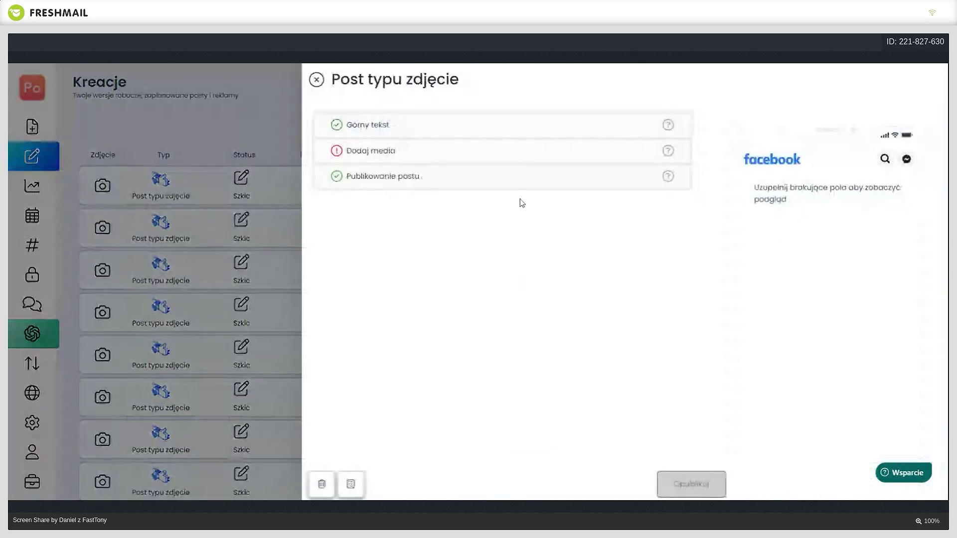
- Expand the draft's Górny tekst section and read its opening paragraphs on suppliers and organic ingredients
left_click(399, 131)
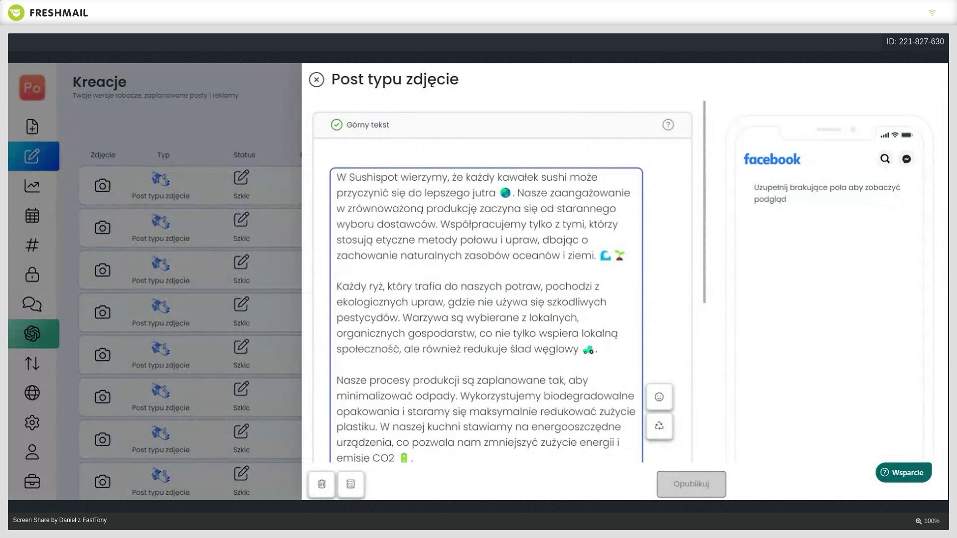
left_click_drag(495, 256, 568, 256)
left_click_drag(415, 286, 521, 302)
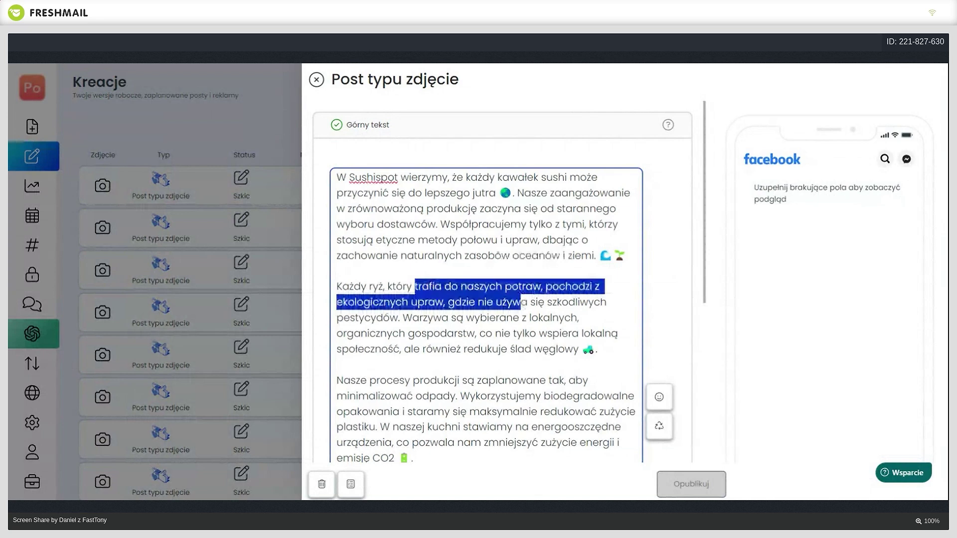
key("shift+Down")
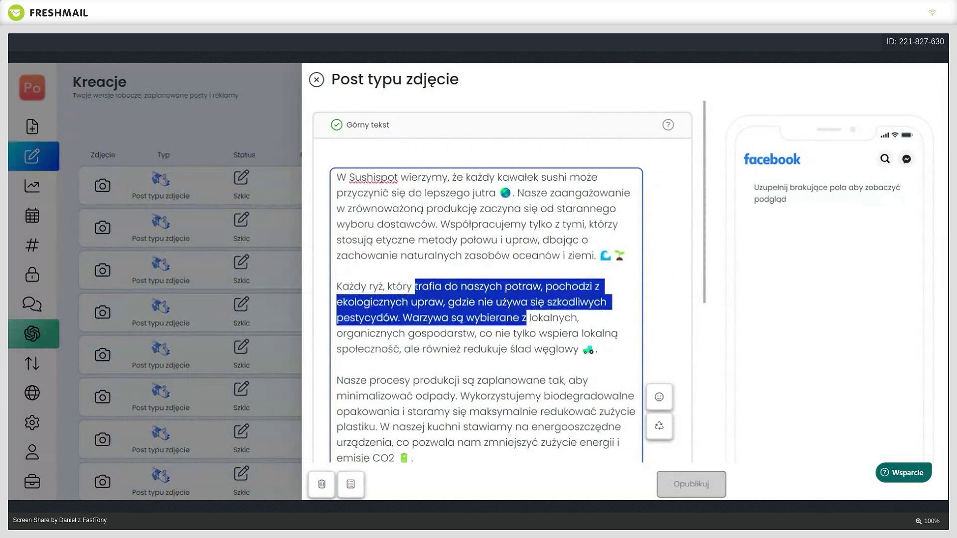
left_click_drag(440, 333, 594, 349)
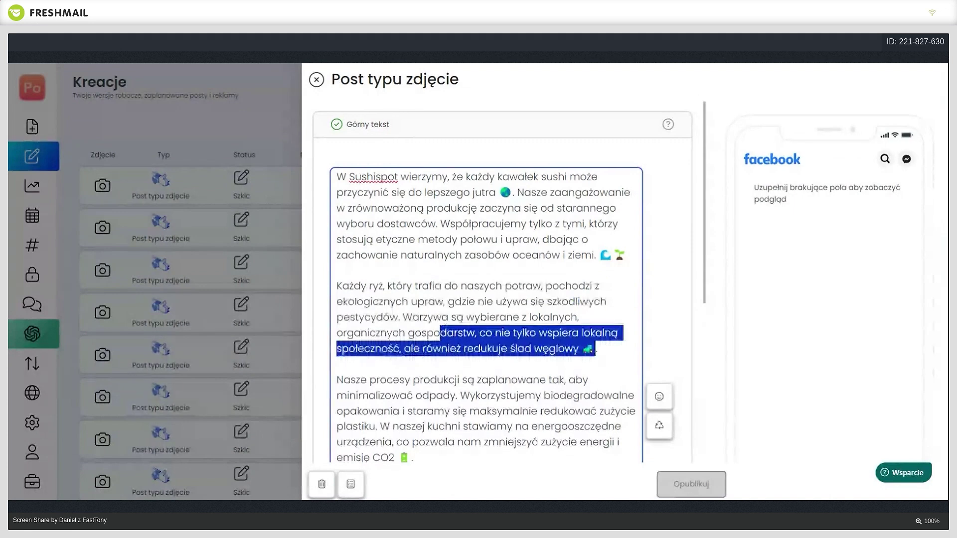
- Read the remaining paragraphs on waste reduction and the restaurant's values, and close the photo post draft
scroll(486, 299, "down", 3)
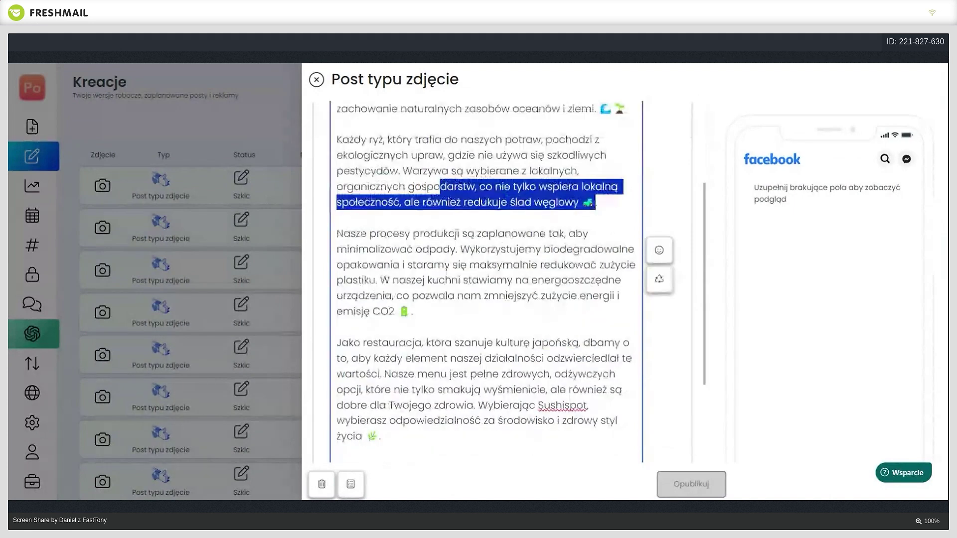
left_click(416, 250)
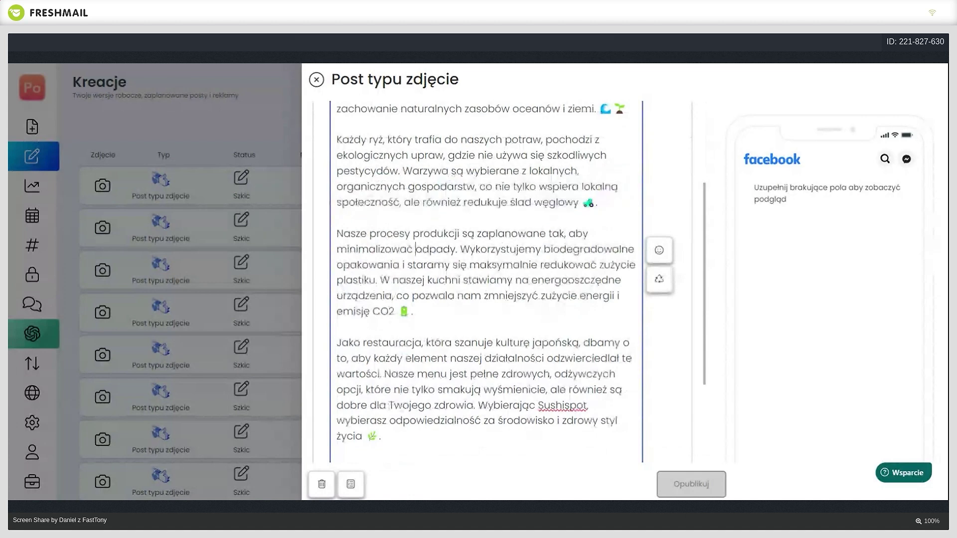
left_click_drag(416, 249, 543, 264)
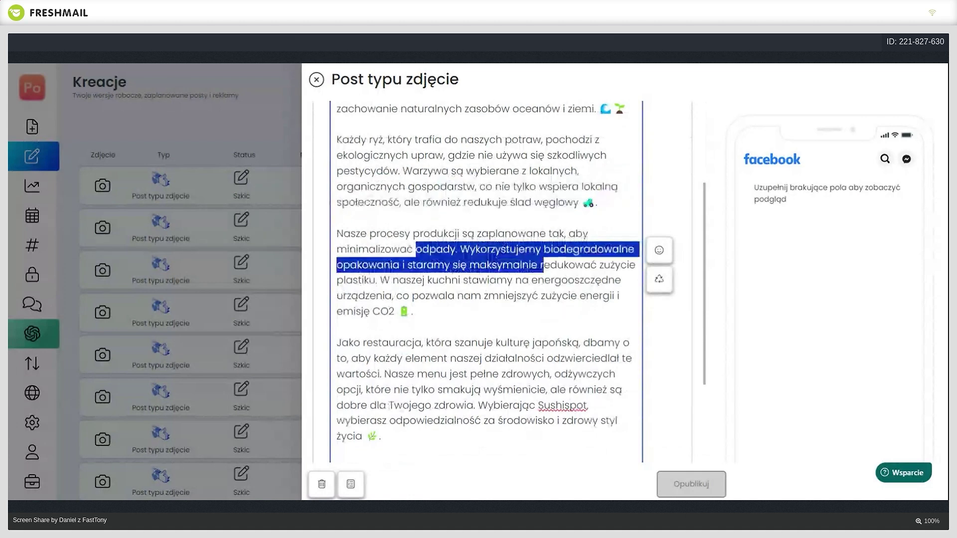
left_click_drag(543, 264, 544, 281)
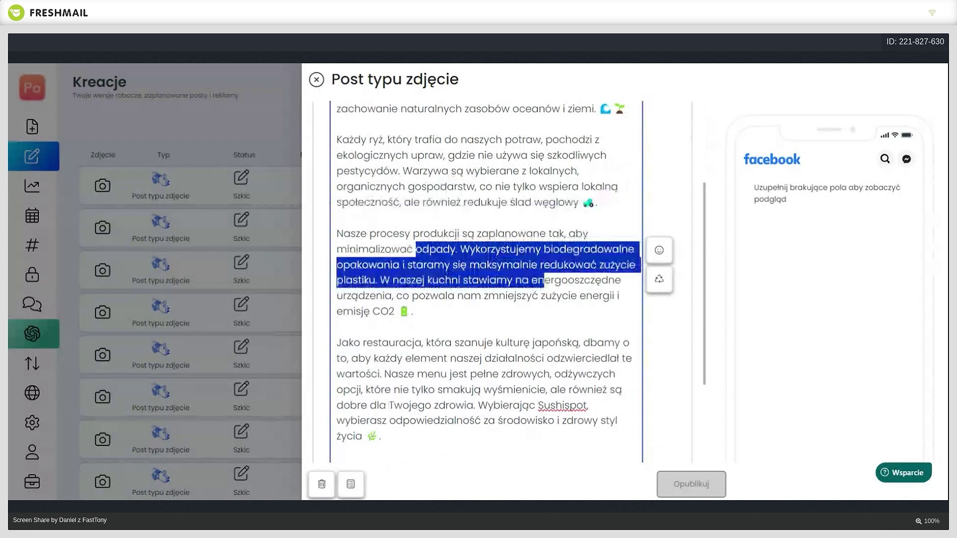
left_click(543, 280)
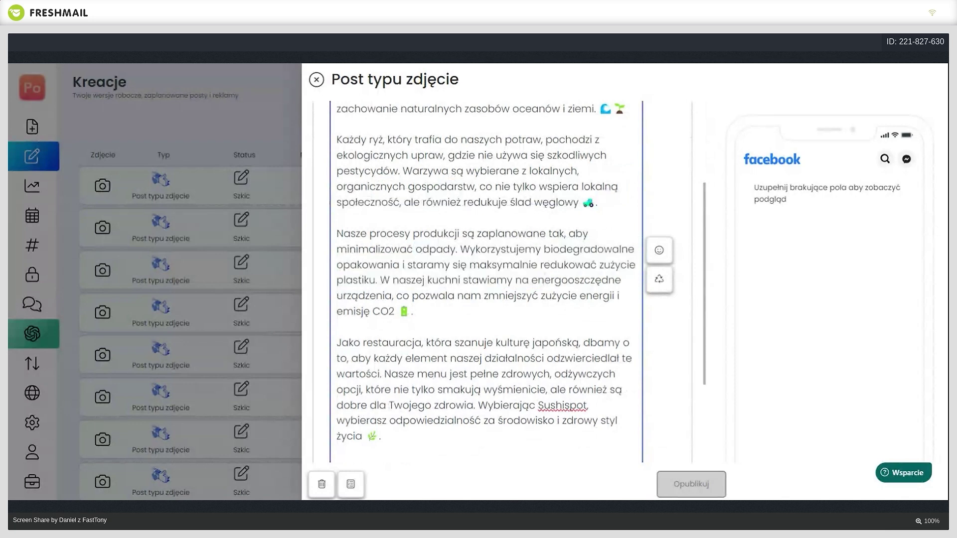
scroll(486, 279, "down", 3)
left_click_drag(406, 245, 566, 292)
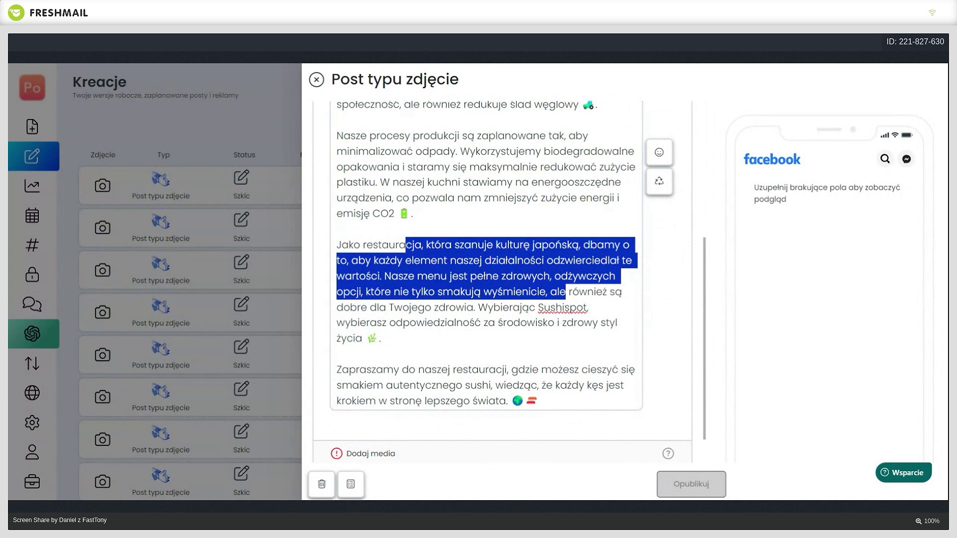
key("Escape")
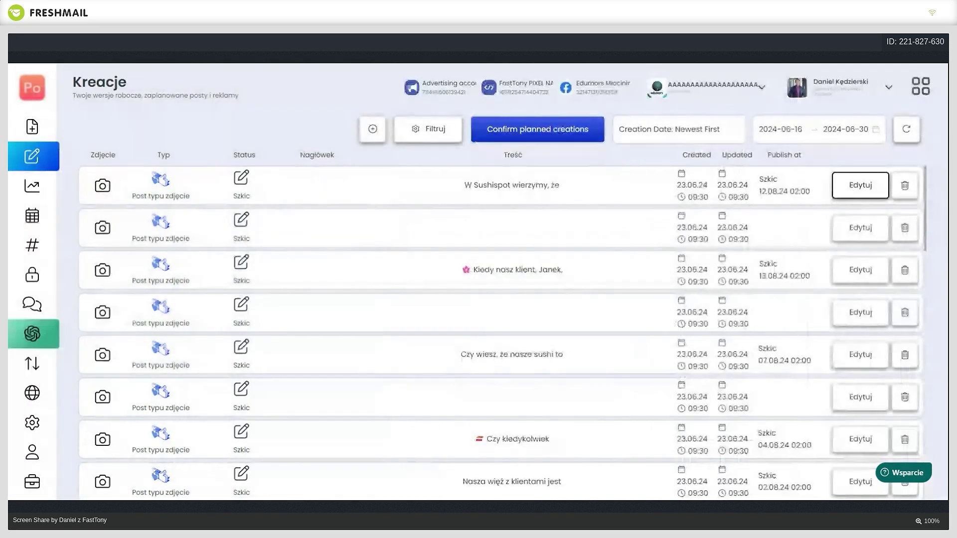
- Review the Górny tekst of the photo post draft starting "Kiedy nasz klient" and close the draft
left_click_drag(473, 270, 552, 264)
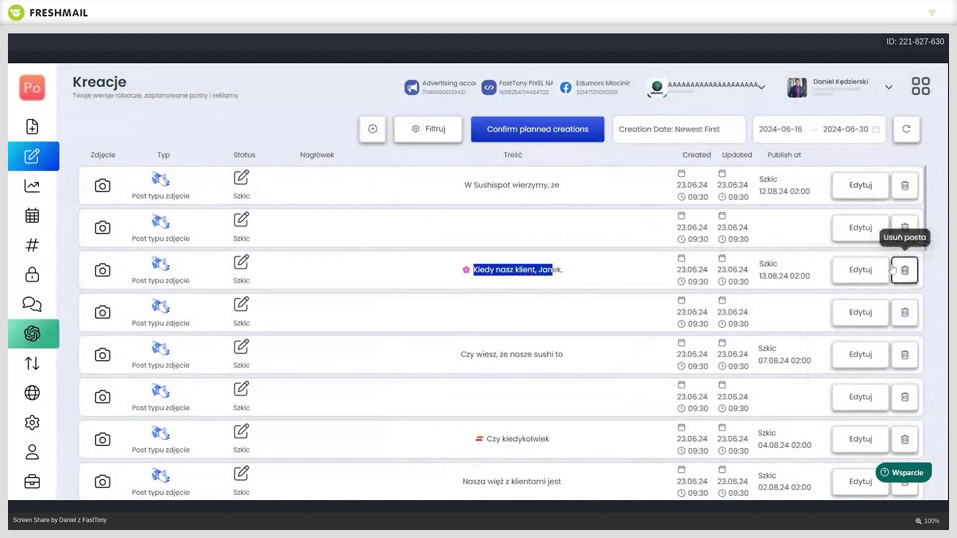
left_click(860, 269)
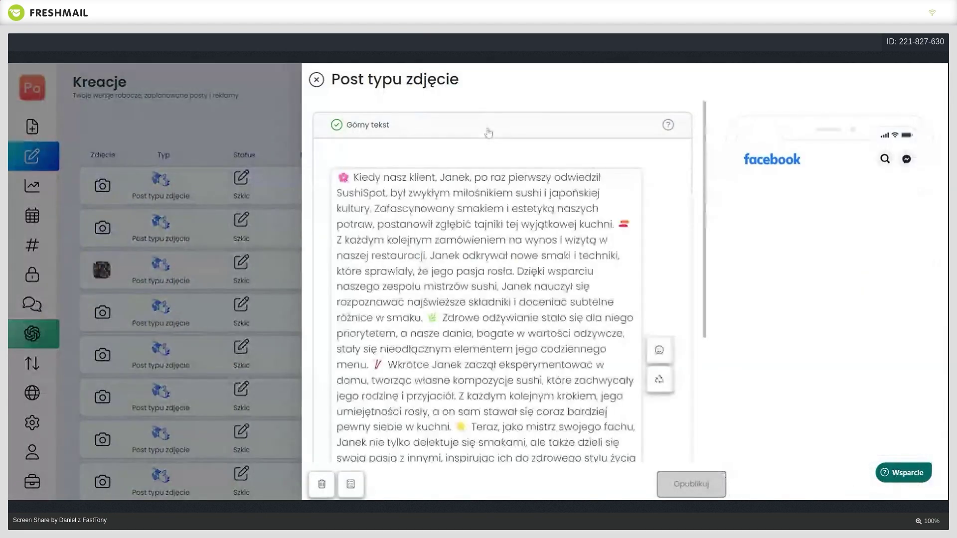
scroll(488, 132, "down", 1)
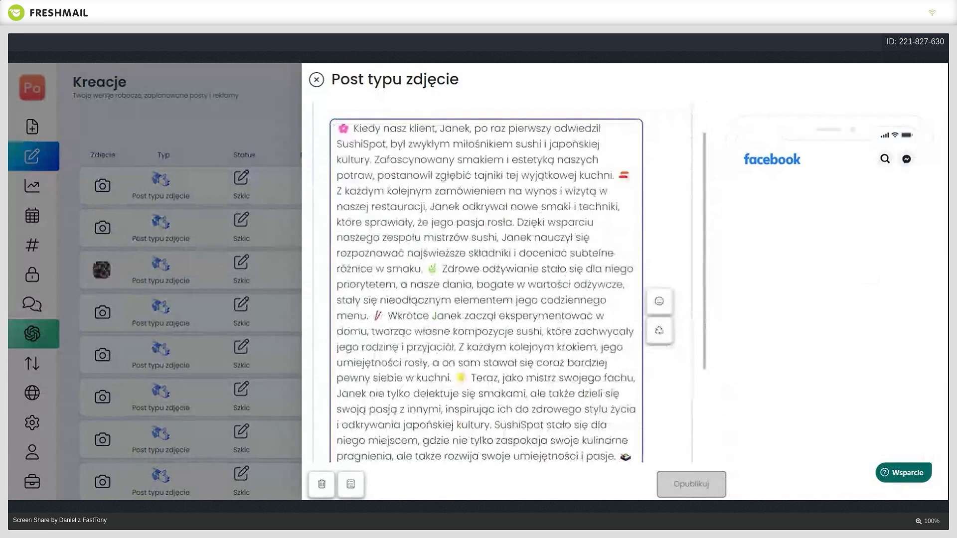
left_click_drag(488, 128, 599, 144)
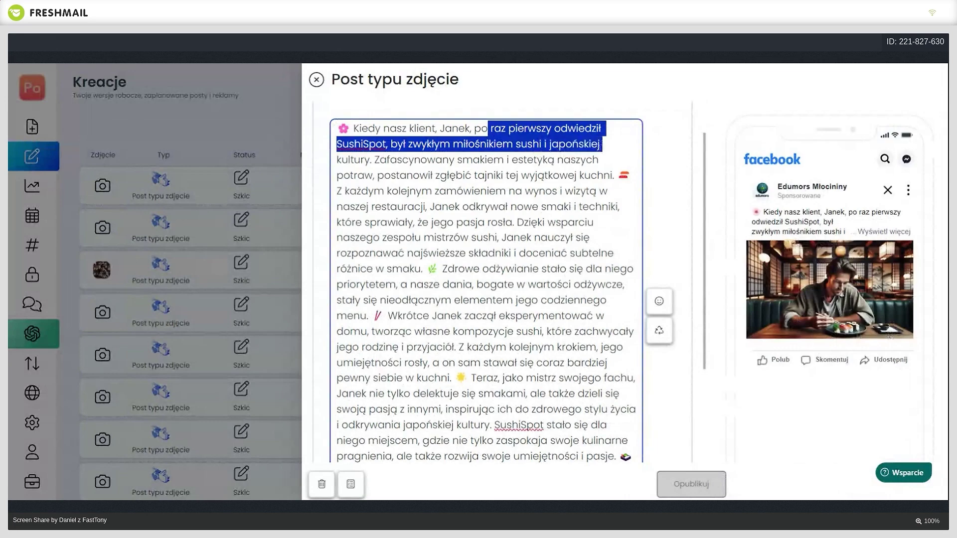
left_click_drag(420, 160, 609, 175)
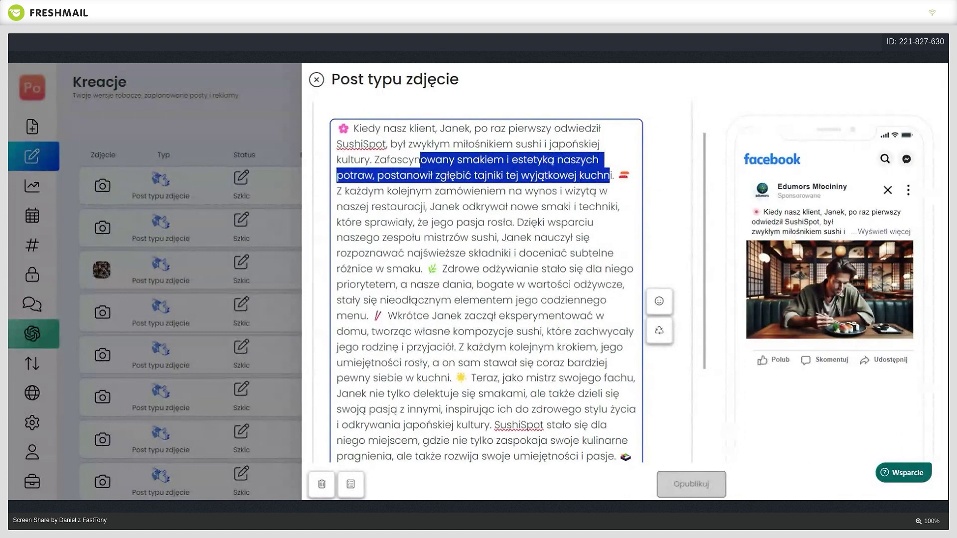
left_click_drag(433, 191, 563, 206)
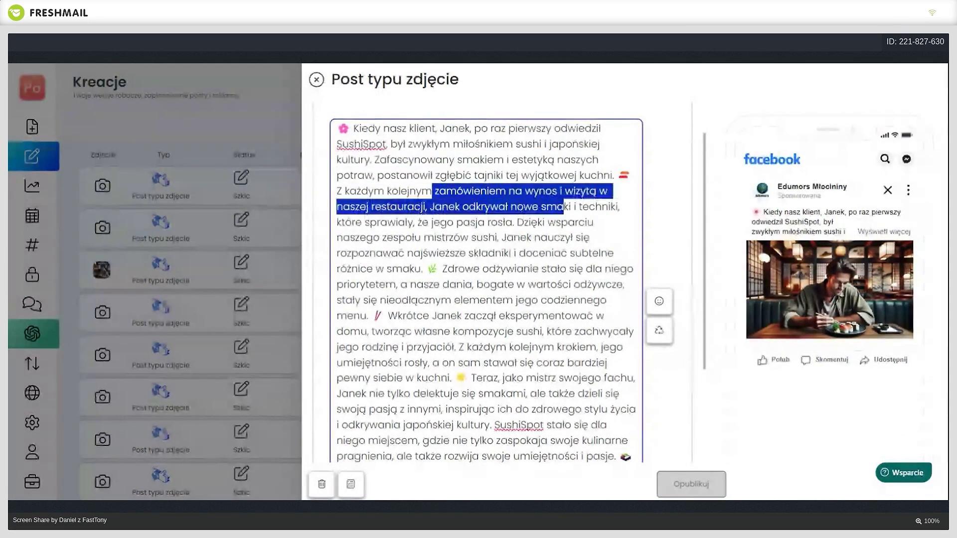
key("shift+Right")
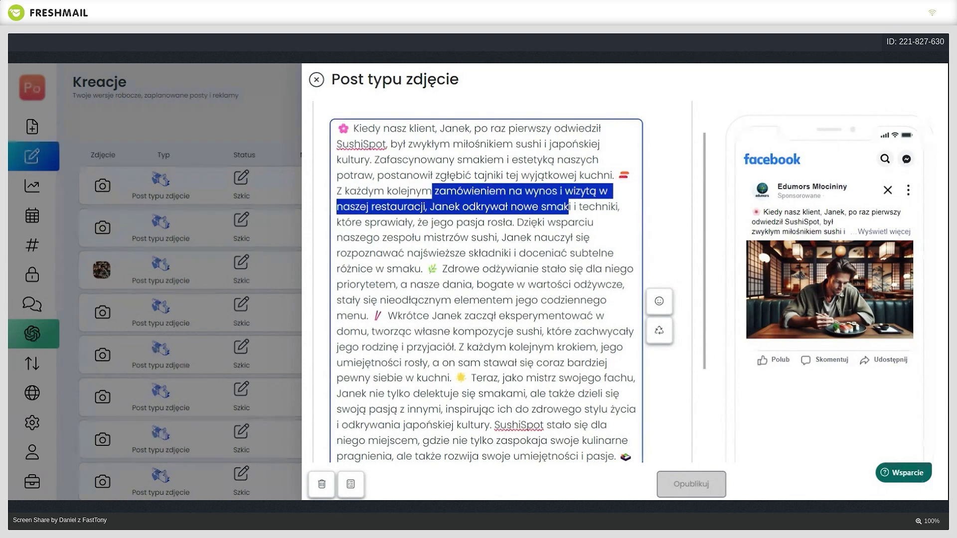
mouse_move(450, 253)
left_mouse_down()
mouse_move(514, 237)
mouse_move(501, 253)
mouse_move(454, 269)
left_mouse_up()
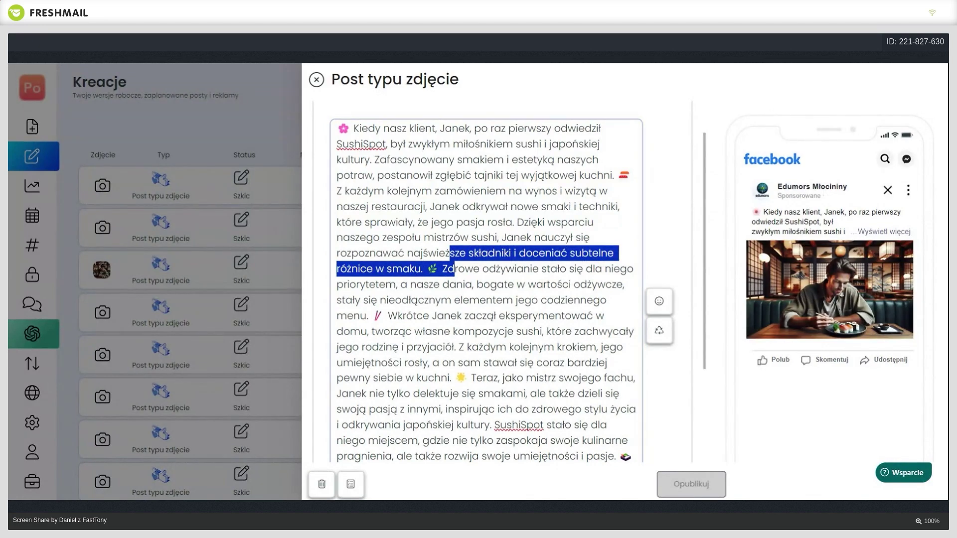
left_click(316, 80)
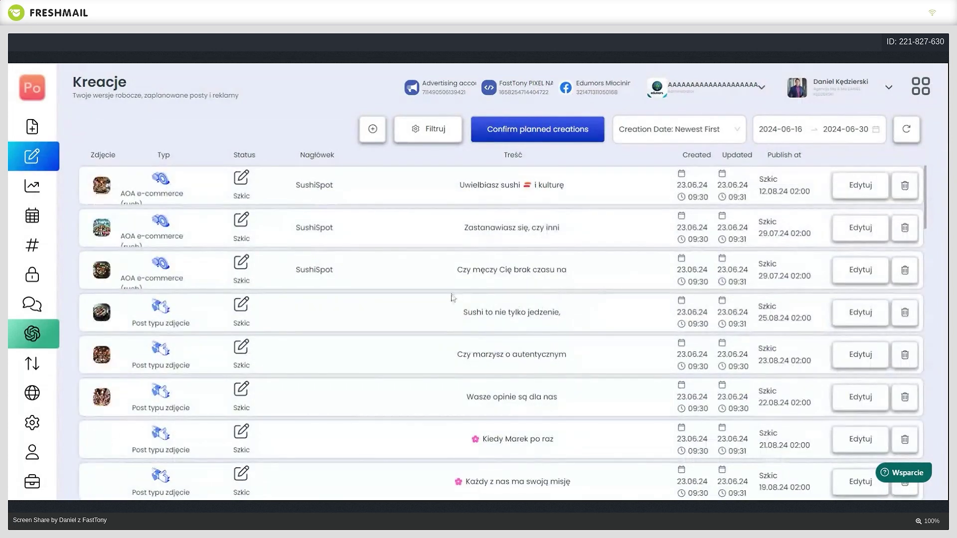
- Open the AOA e-commerce (ruch) ad draft starting "Czy męczy Cię brak czasu na" and read its first Górny tekst variant
left_click_drag(456, 270, 600, 271)
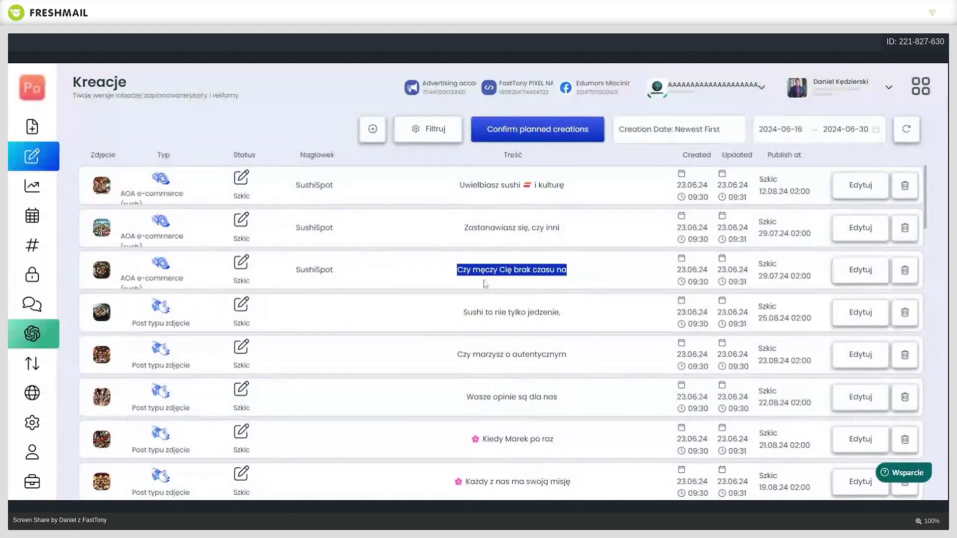
left_click(849, 282)
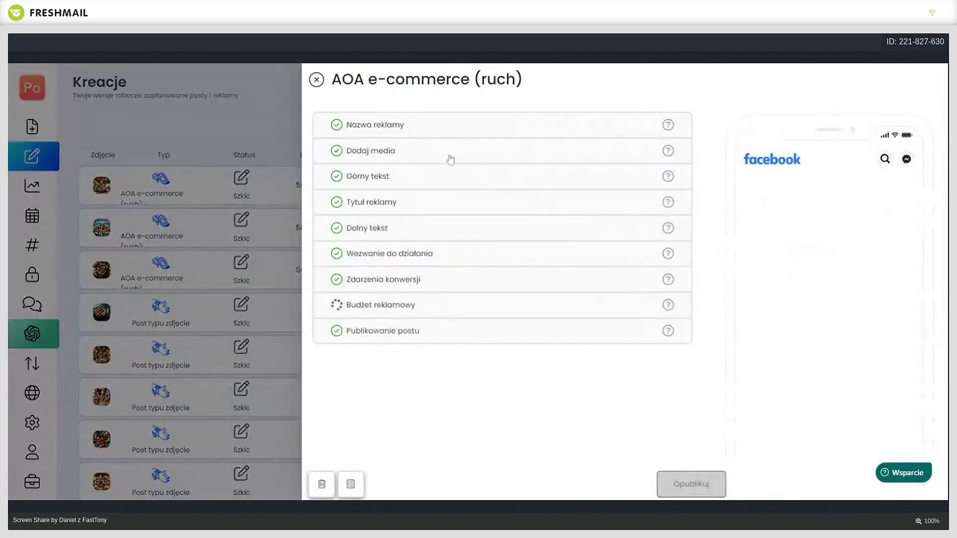
left_click(444, 187)
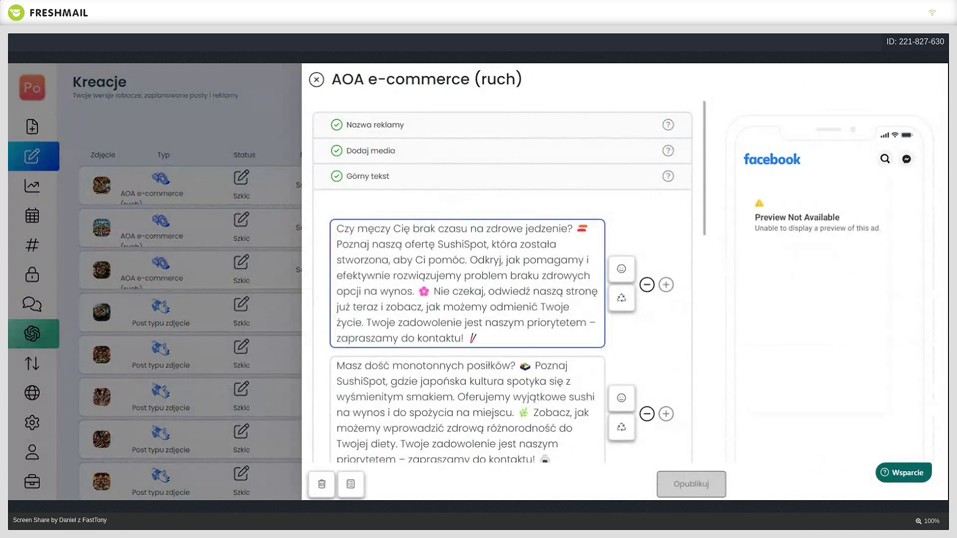
left_click_drag(368, 244, 440, 307)
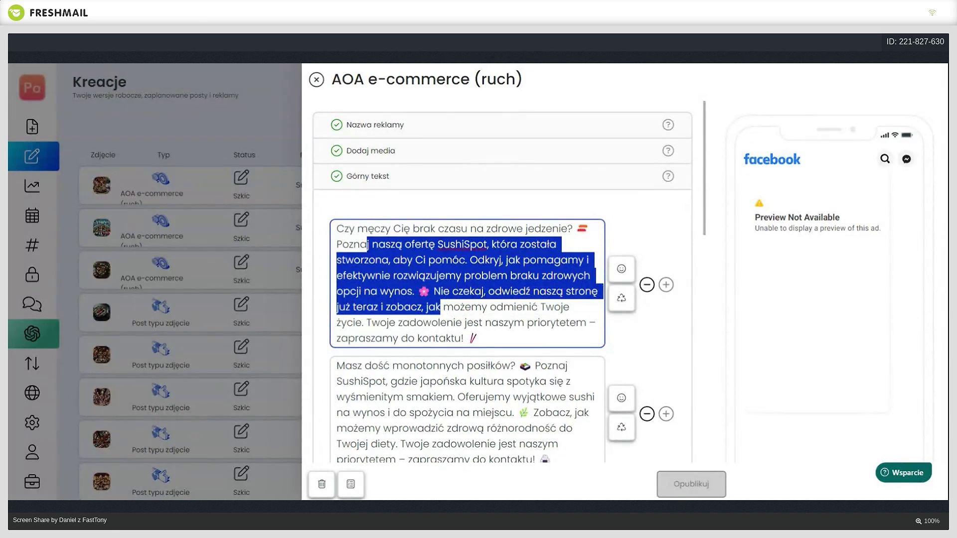
left_click_drag(372, 322, 576, 323)
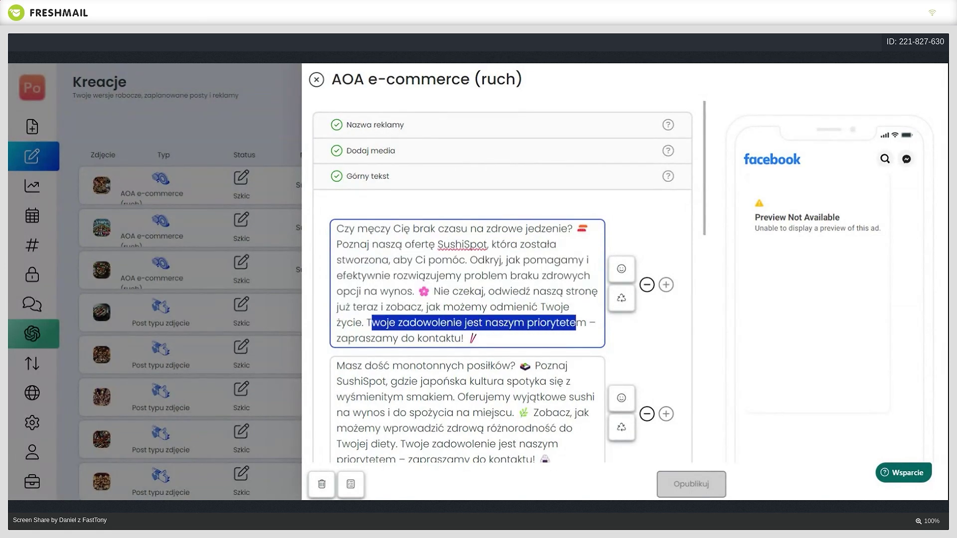
- Examine the ad's other Górny tekst variants, from "Masz dość monotonnych posiłków?" to "Chcesz spróbować czegoś nowego i zdrowego?"
scroll(576, 322, "down", 2)
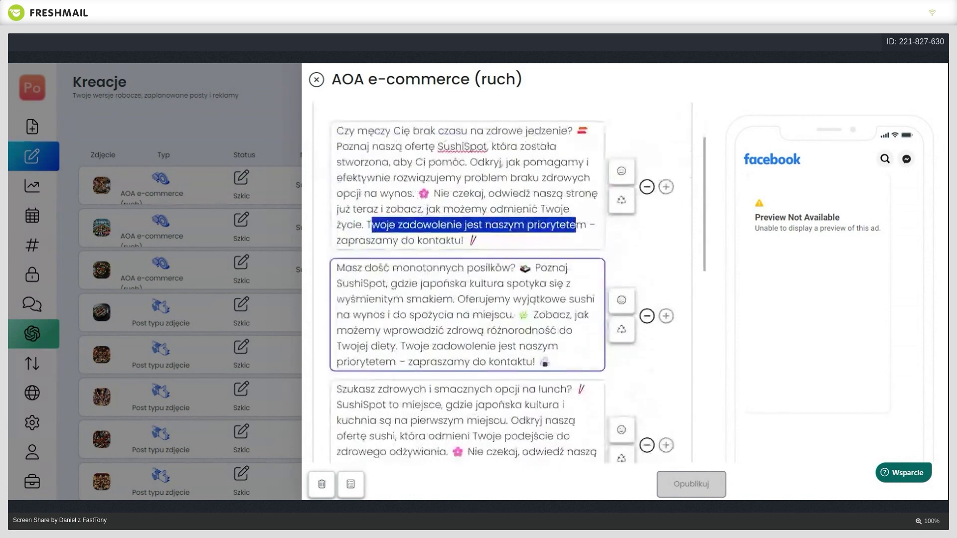
left_click_drag(362, 268, 506, 283)
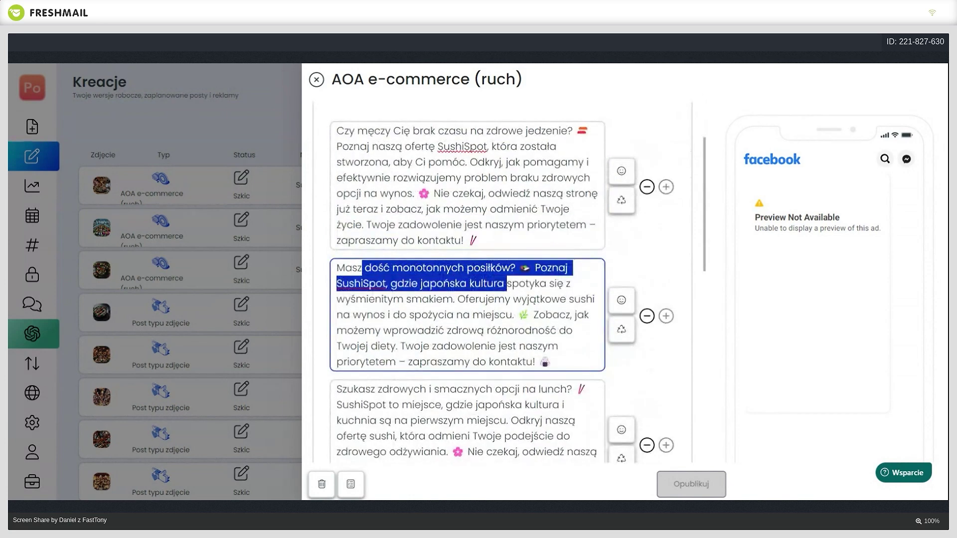
left_click(422, 283)
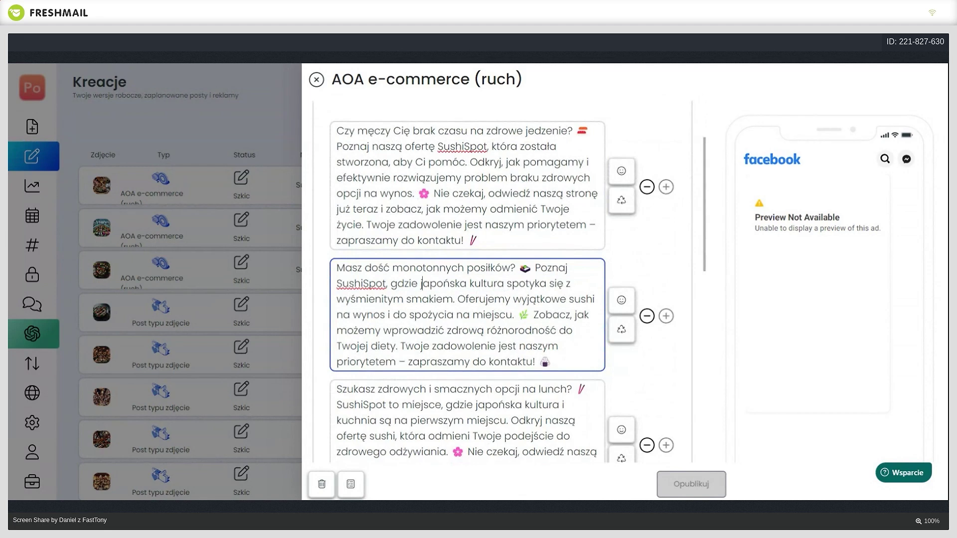
left_click_drag(454, 299, 589, 314)
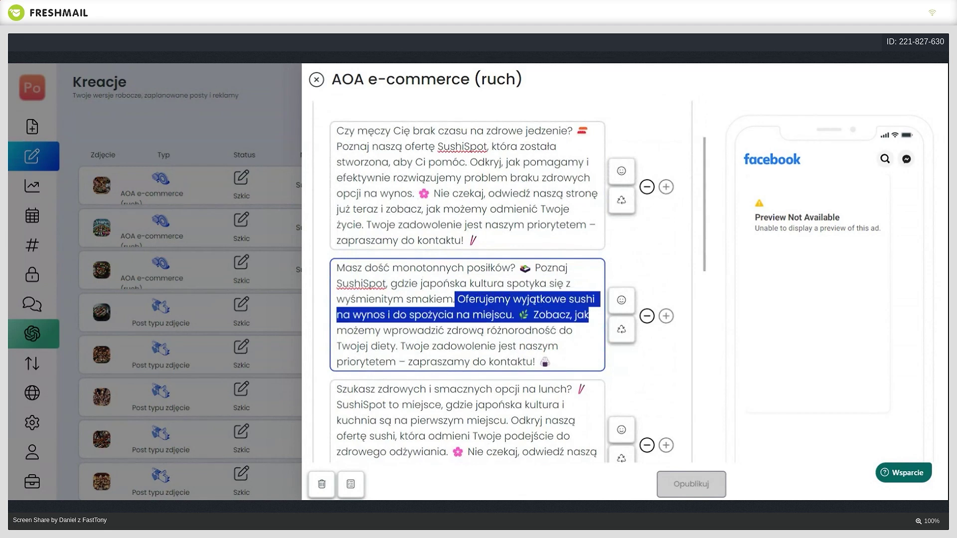
left_click_drag(392, 330, 560, 346)
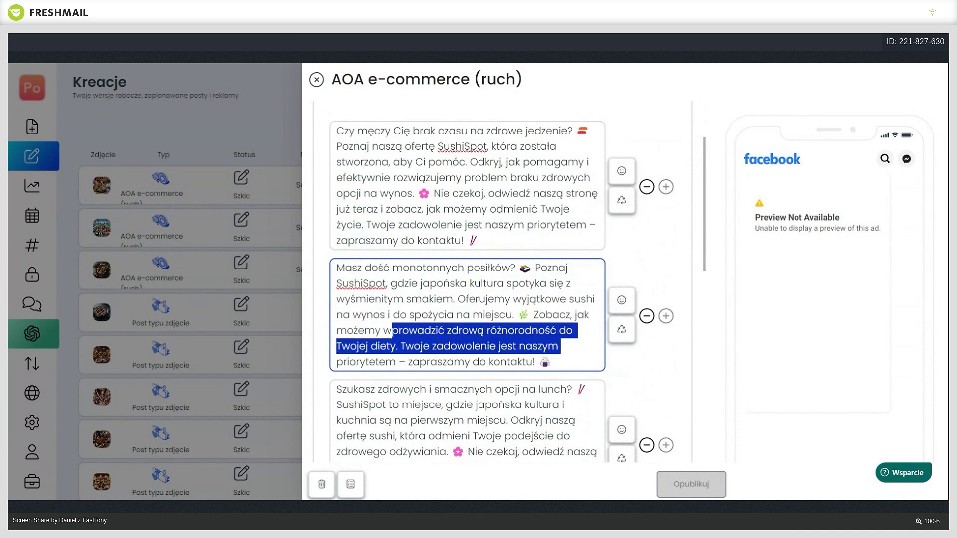
scroll(561, 346, "down", 3)
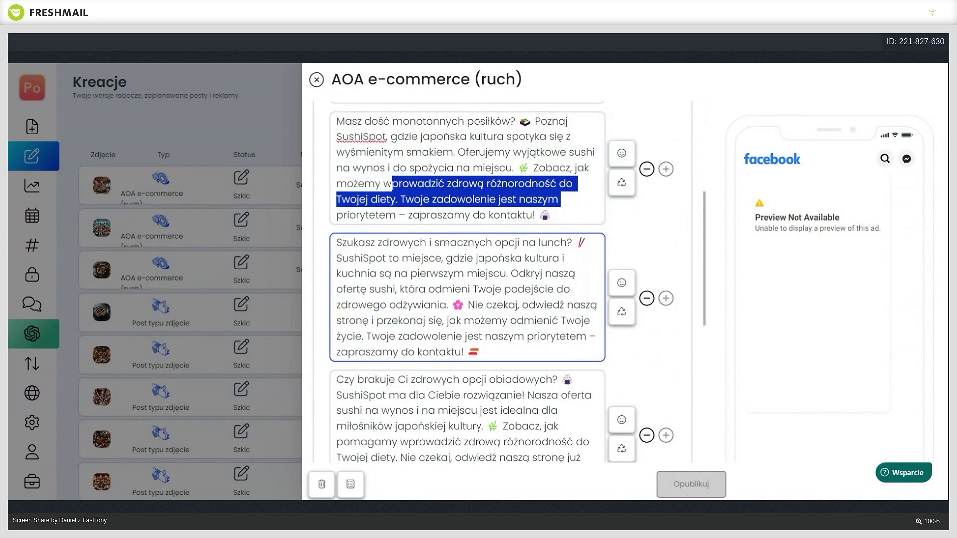
scroll(561, 346, "down", 2)
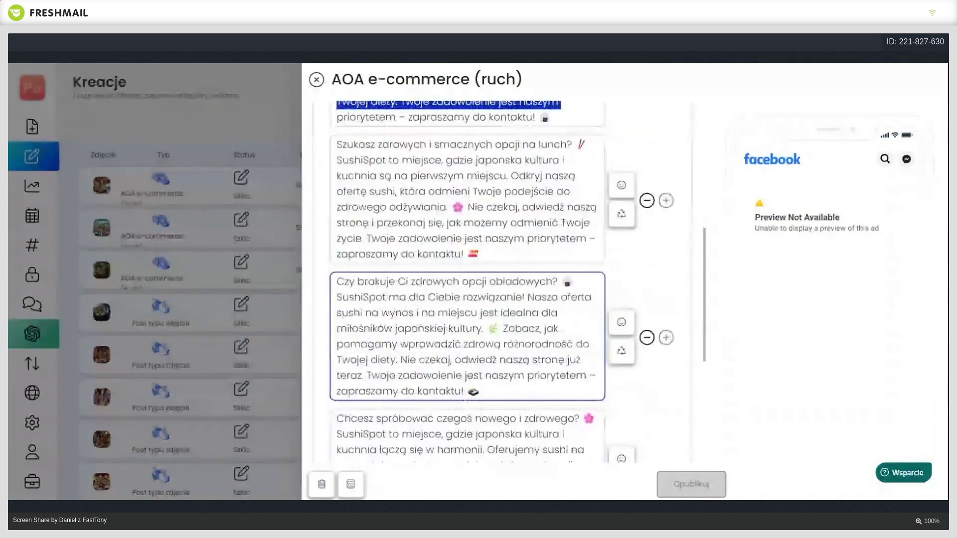
scroll(561, 346, "down", 2)
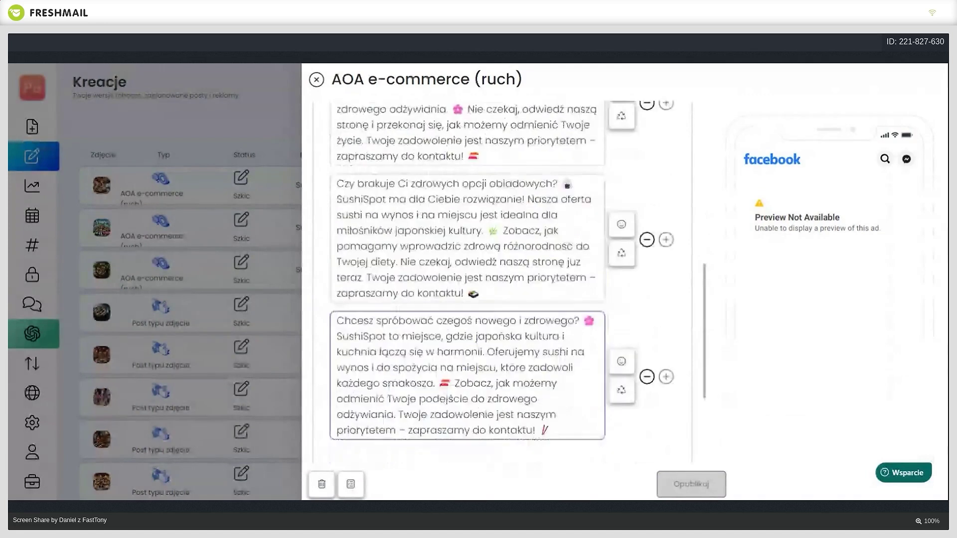
left_click_drag(368, 320, 565, 337)
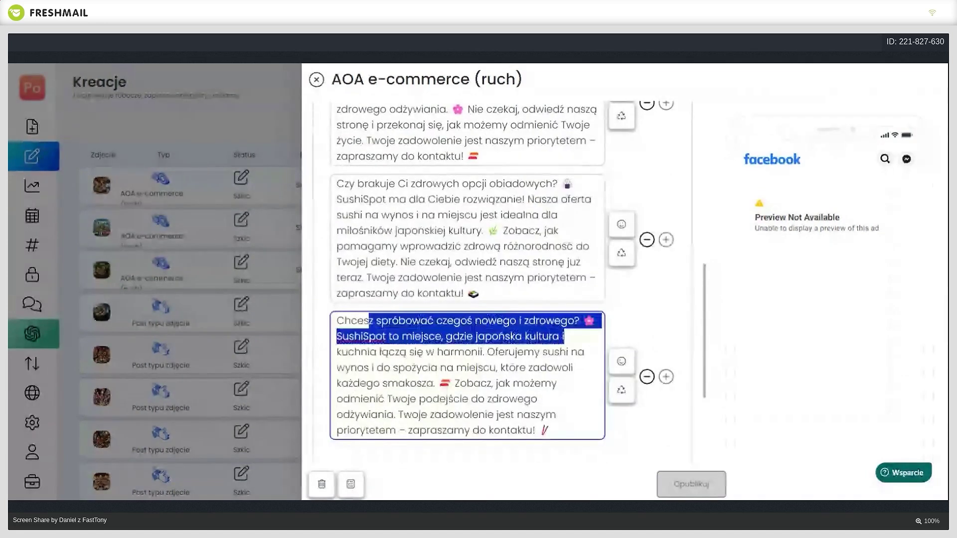
left_click_drag(423, 336, 470, 430)
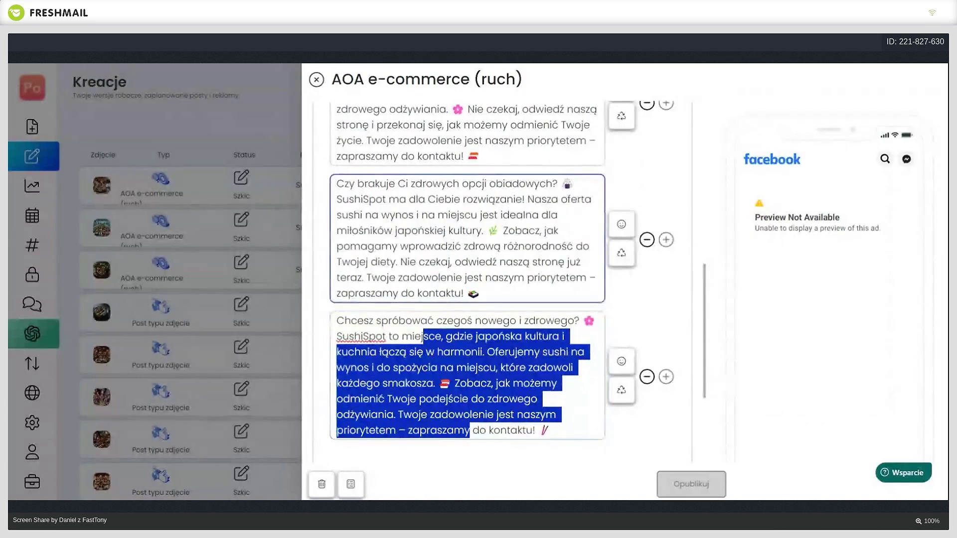
- Close the ad draft and open the Twoje posty i reklamy overview
scroll(468, 339, "up", 9)
scroll(469, 299, "up", 2)
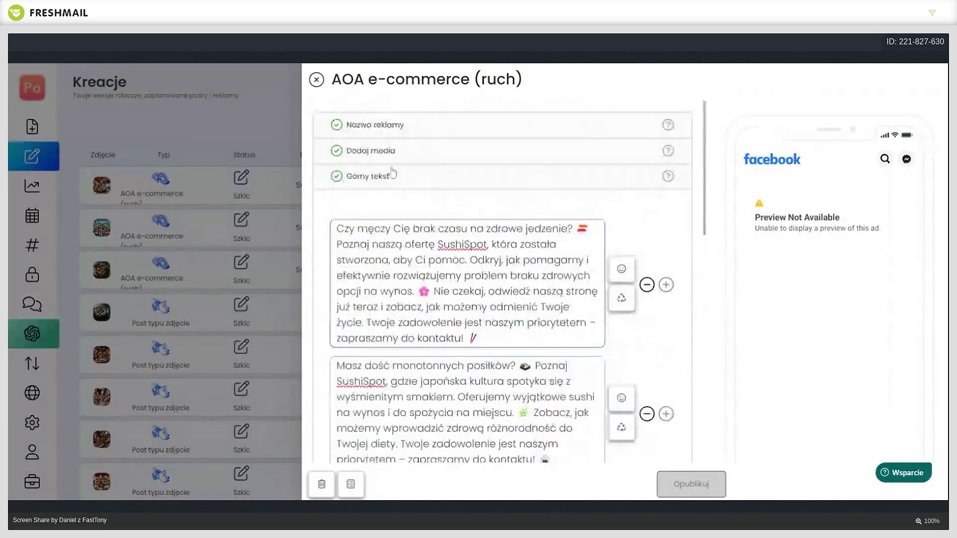
left_click(317, 79)
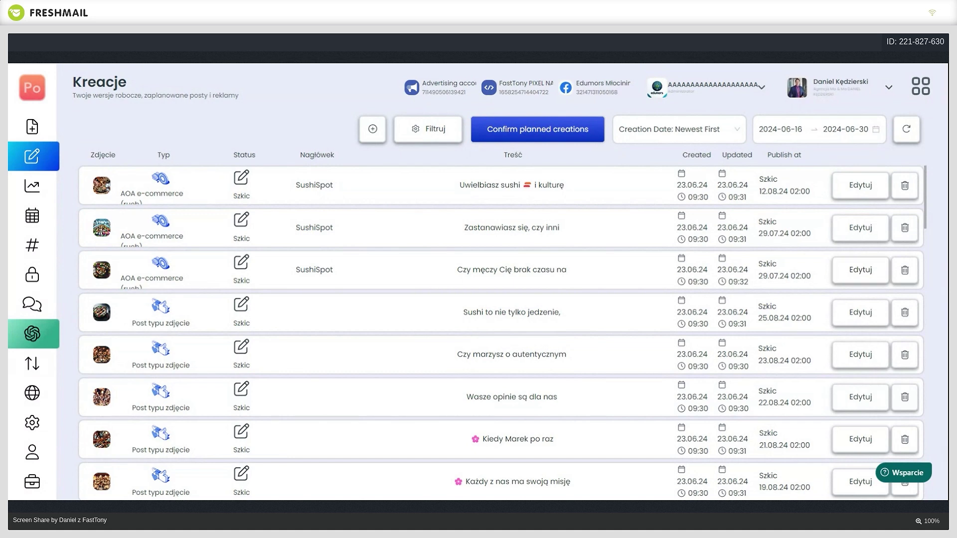
left_click(32, 186)
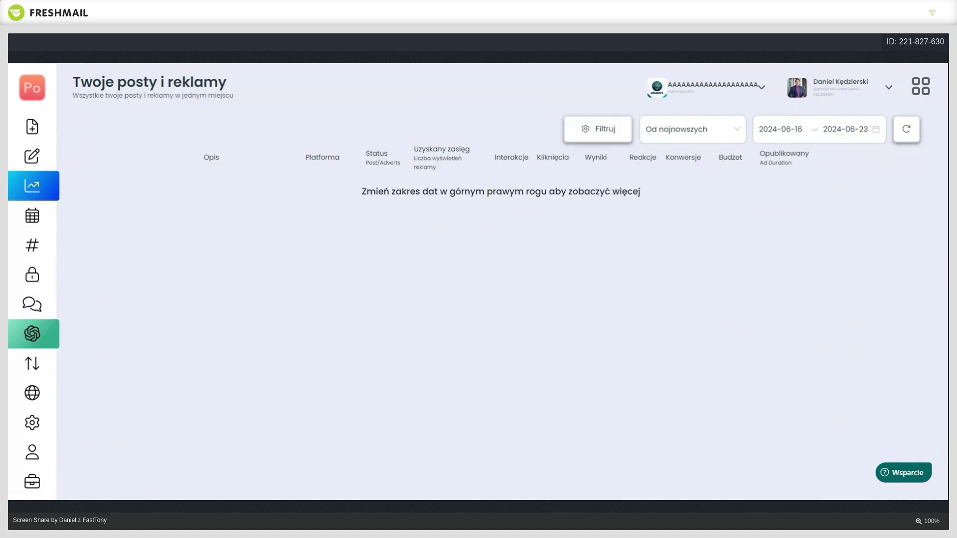